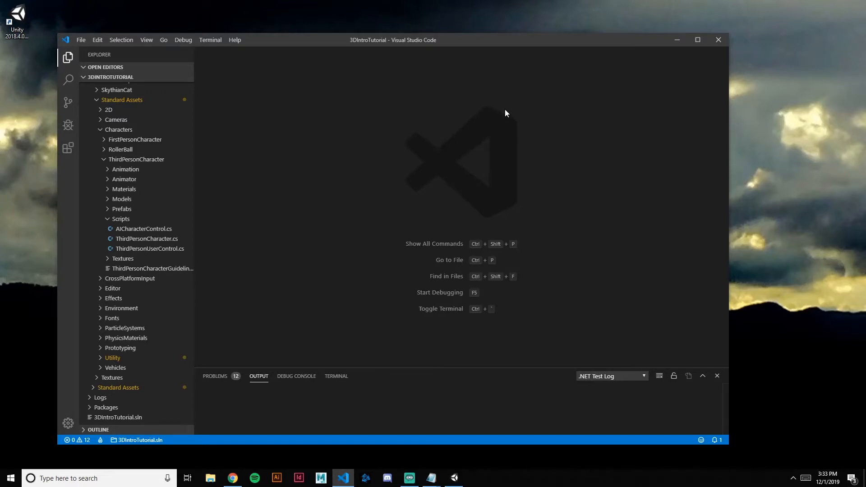
- View the Visual Studio Code download page in Chrome, and minimise both the browser and the code editor
{"action": "left_click", "coordinate": [233, 477]}
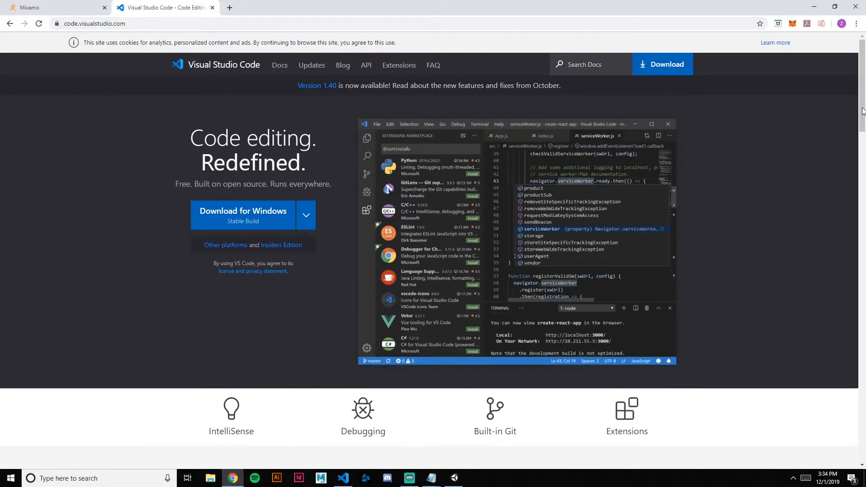
{"action": "left_click", "coordinate": [813, 7]}
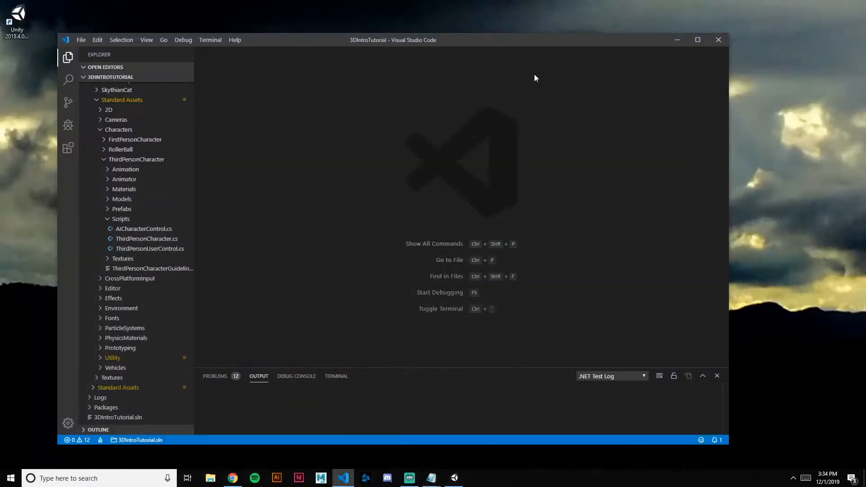
{"action": "left_click", "coordinate": [677, 40]}
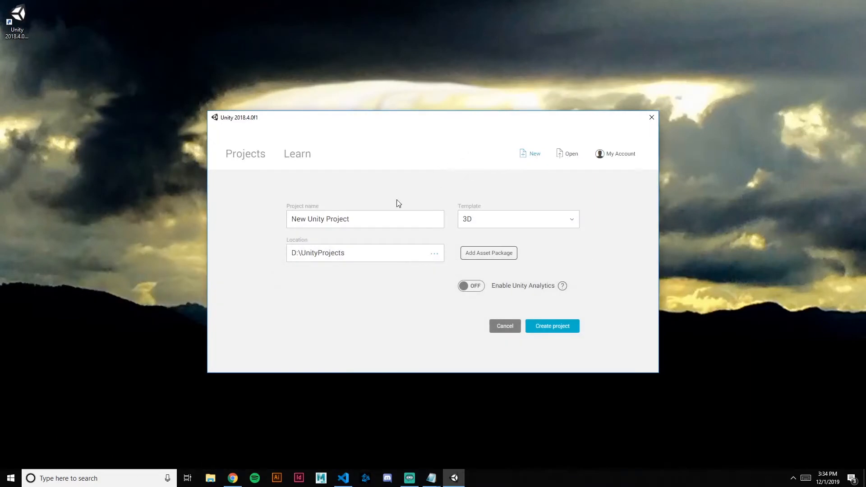
- Create a new Unity project named 3dAnimationSeries with the 3D template in D:\UnityProjects
{"action": "left_click", "coordinate": [532, 222]}
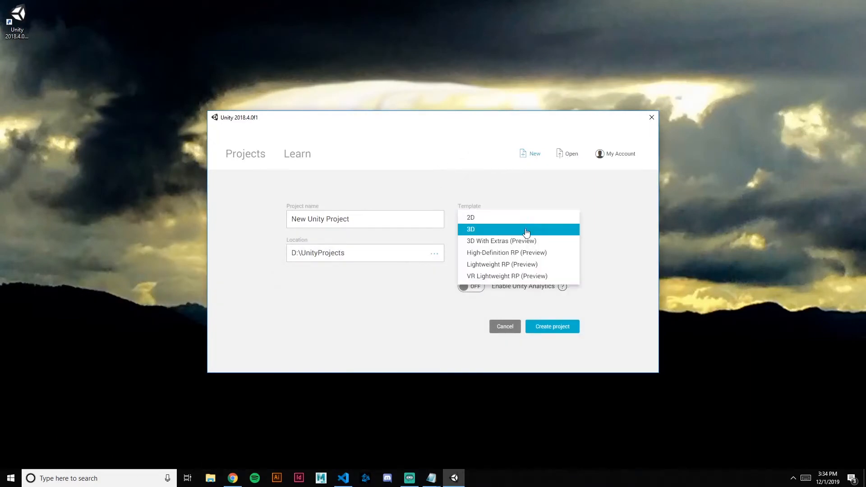
{"action": "left_click", "coordinate": [524, 229]}
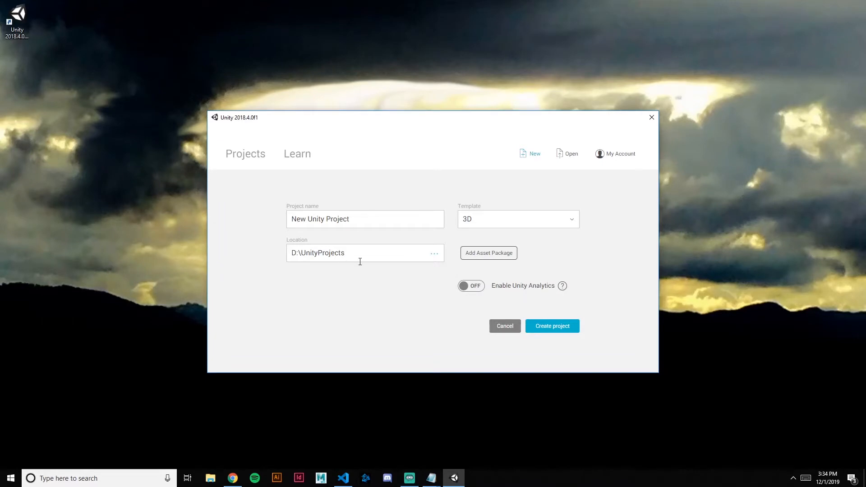
{"action": "left_click", "coordinate": [372, 219]}
{"action": "left_click_drag", "start_coordinate": [373, 219], "coordinate": [286, 221]}
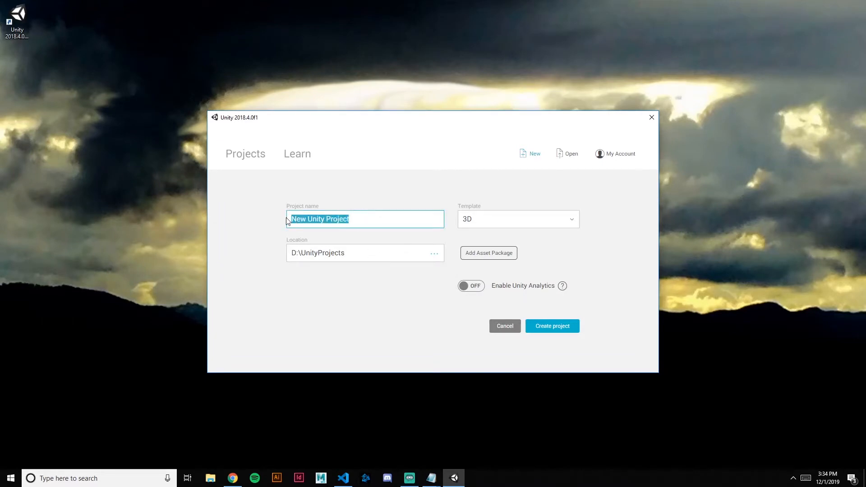
{"action": "type", "text": "3d"}
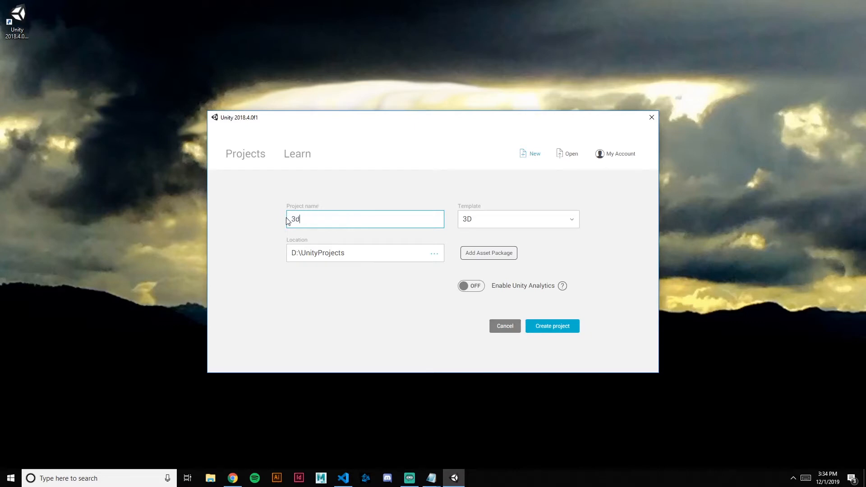
{"action": "type", "text": "AnimationSeries"}
{"action": "left_click", "coordinate": [555, 328]}
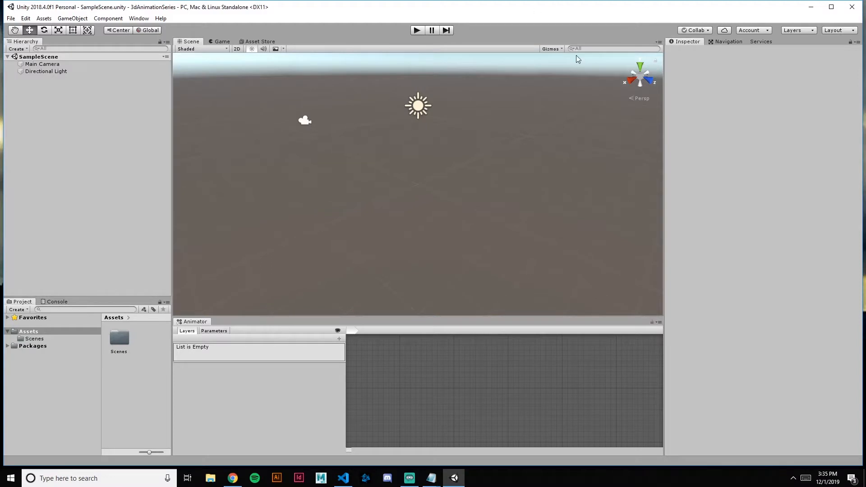
{"action": "right_click_drag", "start_coordinate": [526, 155], "coordinate": [453, 147]}
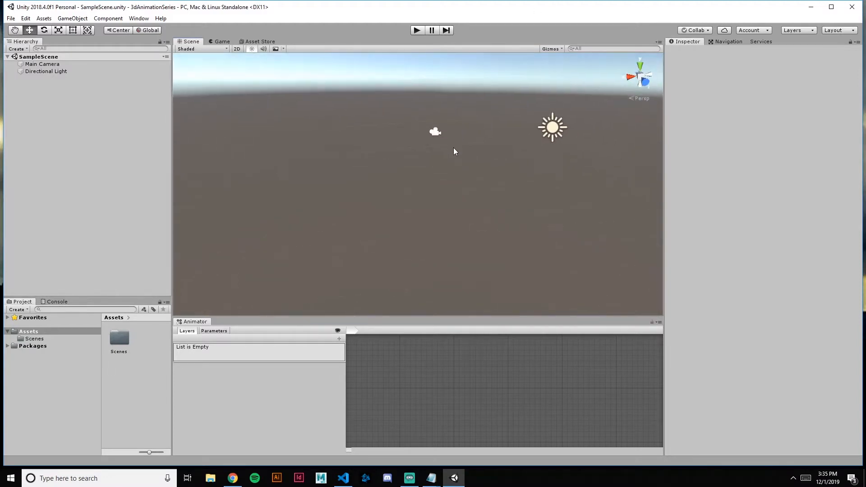
{"action": "scroll", "coordinate": [477, 171], "scroll_direction": "down", "scroll_amount": 5}
{"action": "middle_click_drag", "start_coordinate": [567, 182], "coordinate": [484, 177]}
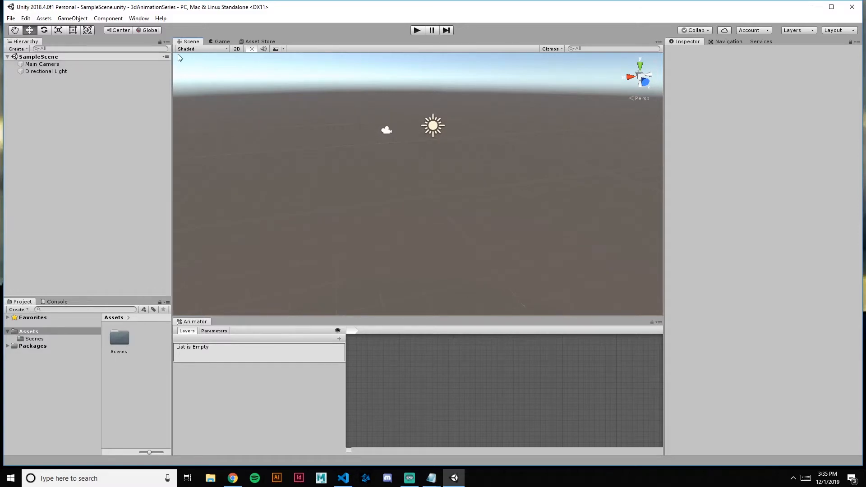
- Search the Unity Asset Store for "standard assets"
{"action": "left_click", "coordinate": [261, 41]}
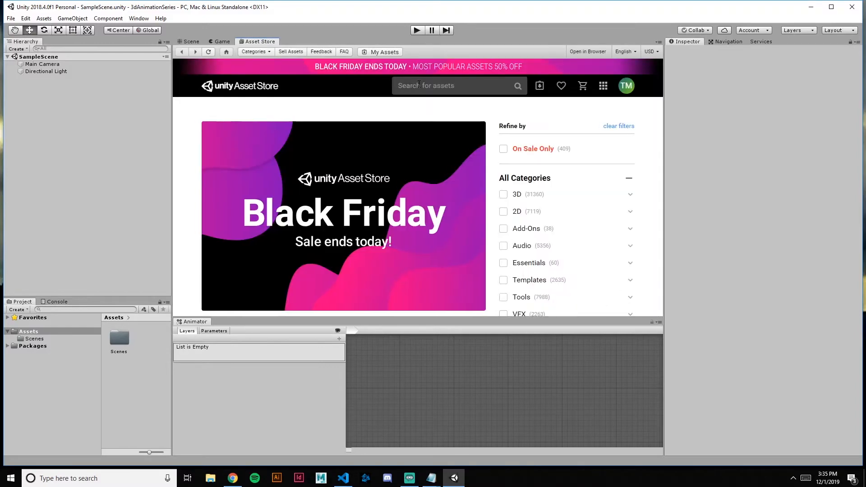
{"action": "left_click", "coordinate": [418, 86]}
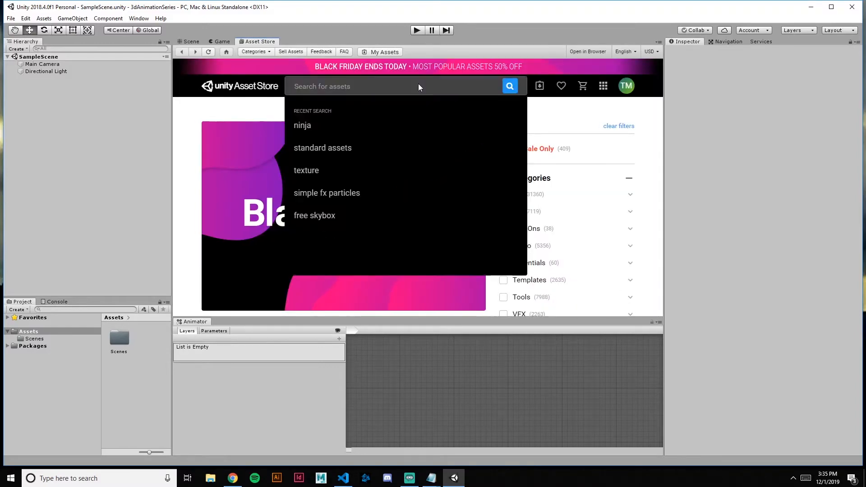
{"action": "type", "text": "standard a"}
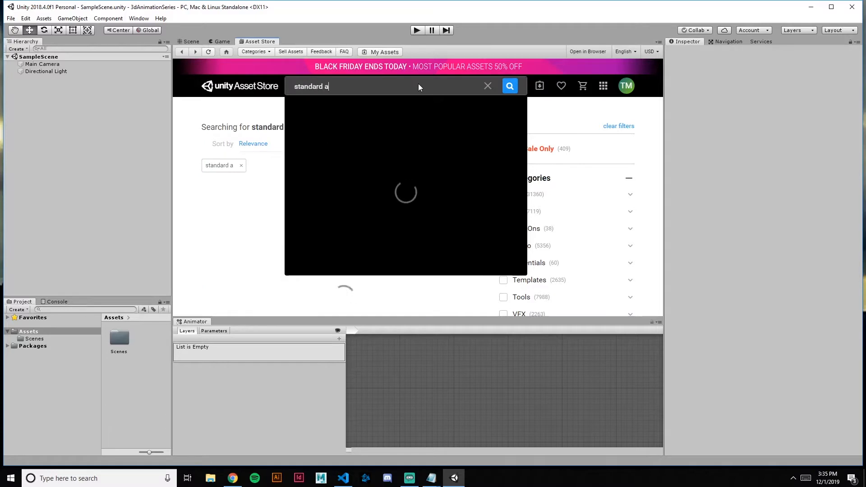
{"action": "type", "text": "sse"}
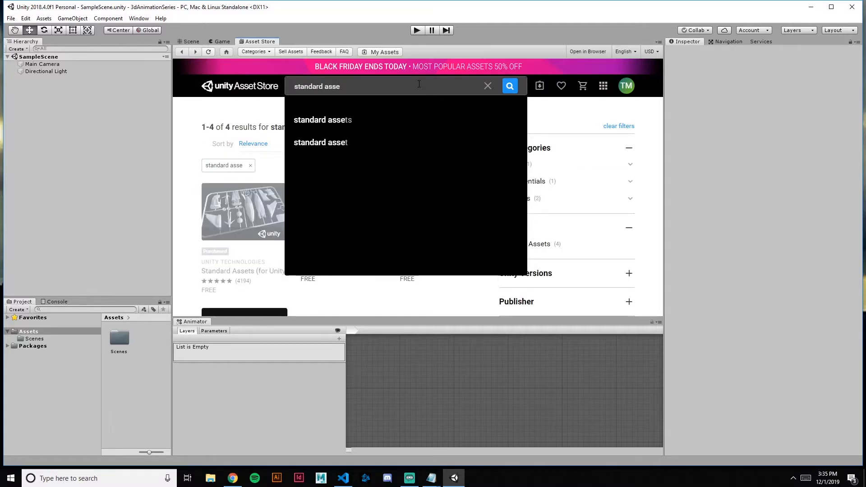
{"action": "left_click", "coordinate": [406, 119]}
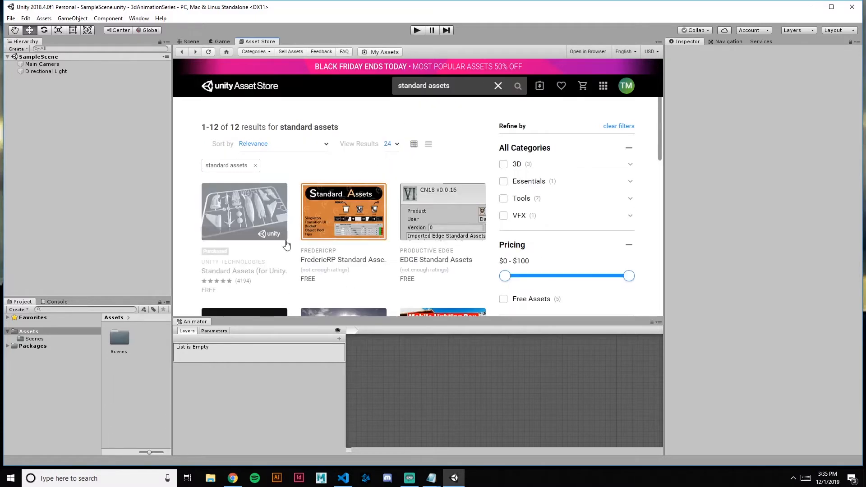
- Import the complete Standard Assets (for Unity 2017.3) package from Unity Technologies into the project
{"action": "mouse_move", "coordinate": [267, 221]}
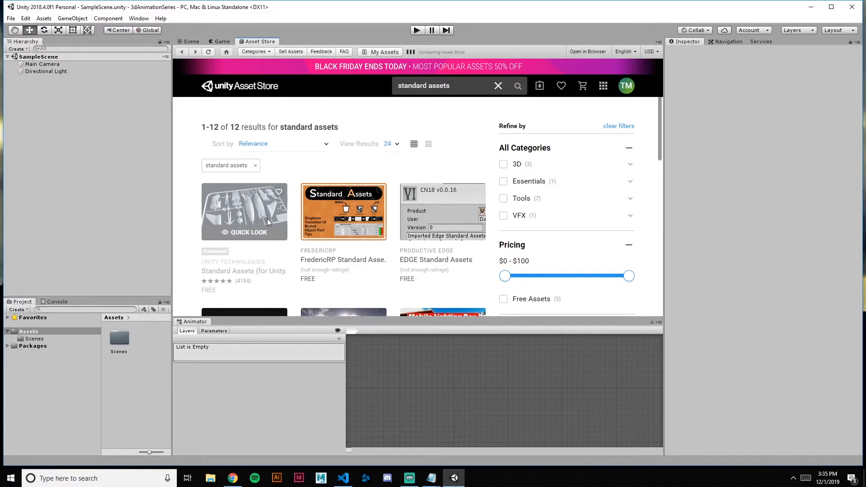
{"action": "left_click", "coordinate": [267, 219]}
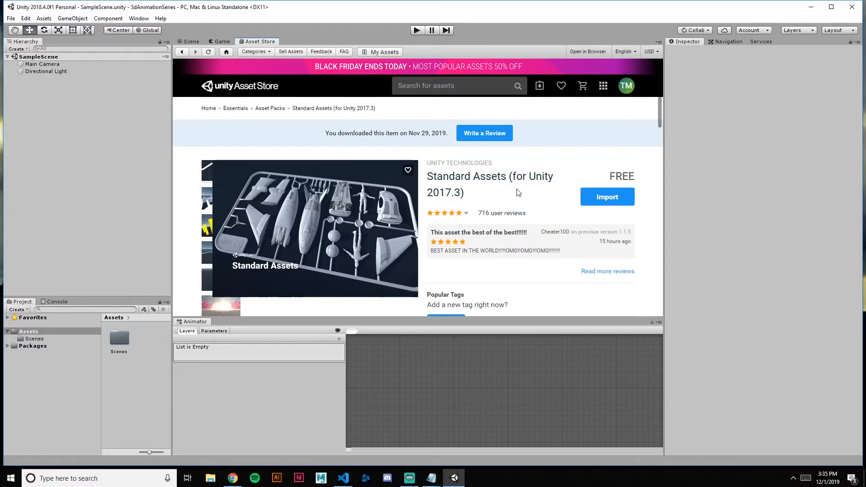
{"action": "scroll", "coordinate": [518, 192], "scroll_direction": "down", "scroll_amount": 1}
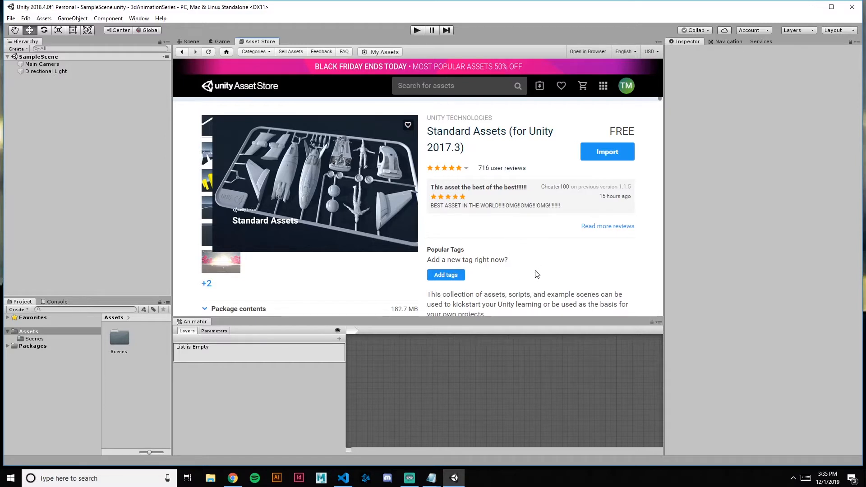
{"action": "left_click", "coordinate": [606, 153]}
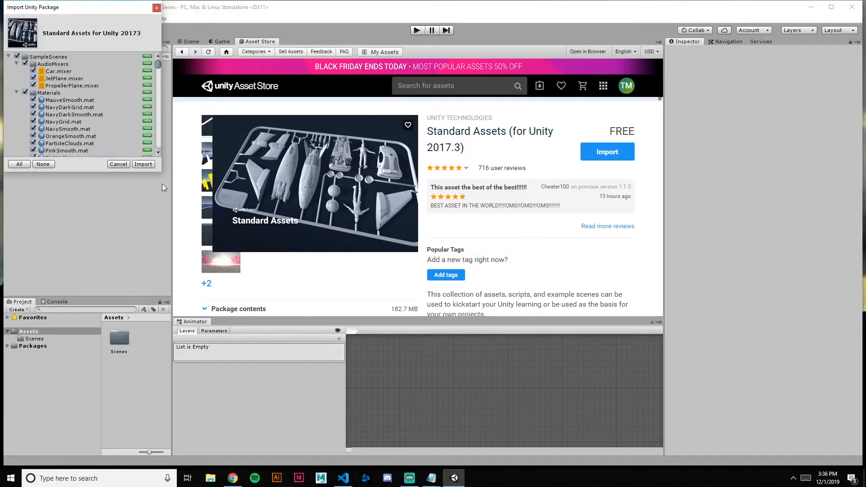
{"action": "left_click", "coordinate": [143, 164]}
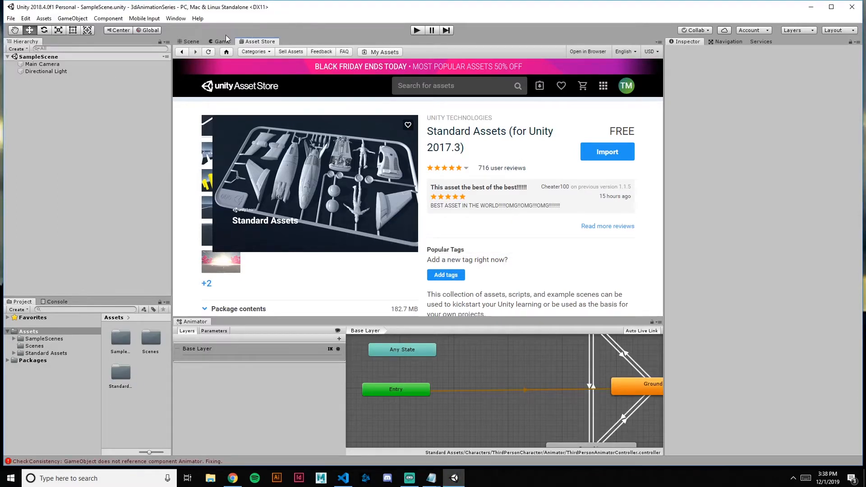
- Return to the Scene view and add a Terrain 3D object to SampleScene
{"action": "left_click", "coordinate": [188, 39]}
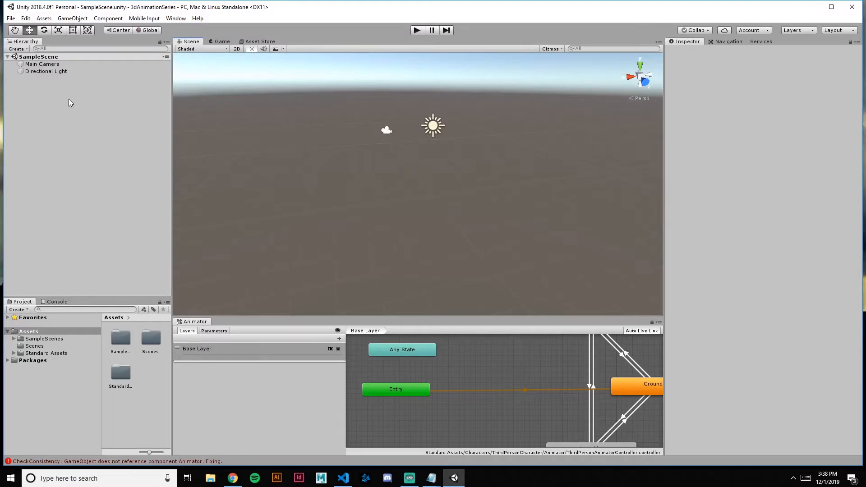
{"action": "right_click", "coordinate": [93, 105]}
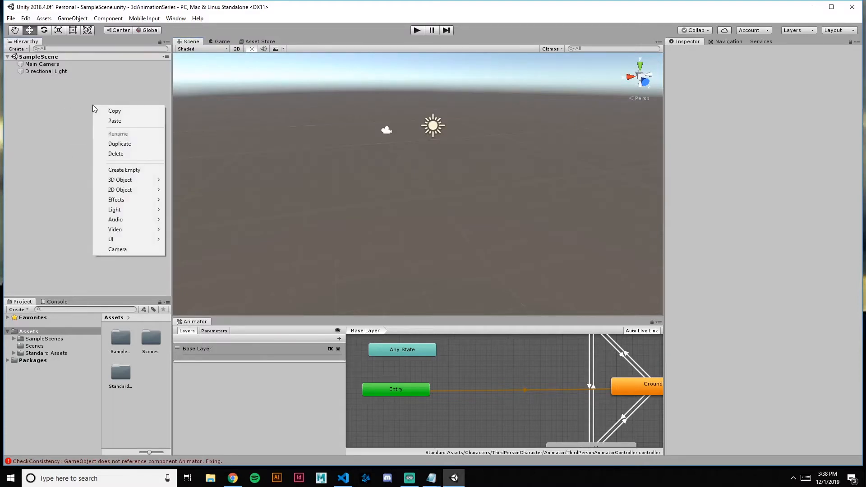
{"action": "mouse_move", "coordinate": [144, 184]}
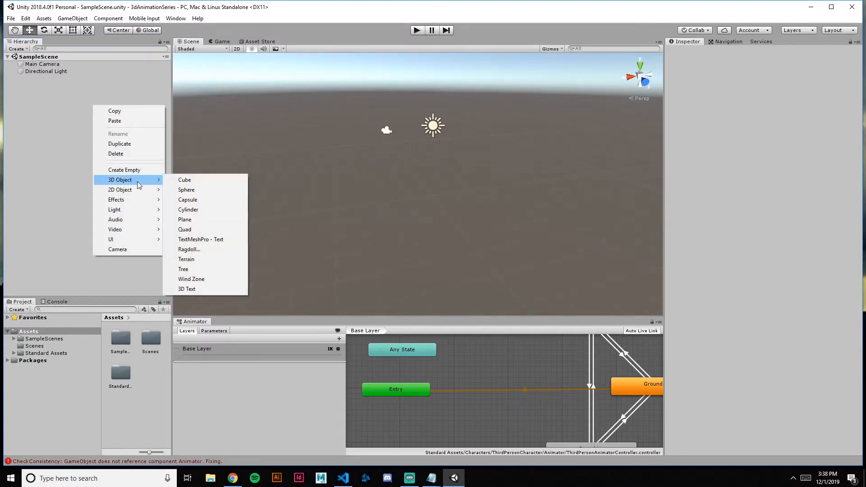
{"action": "left_click", "coordinate": [201, 259]}
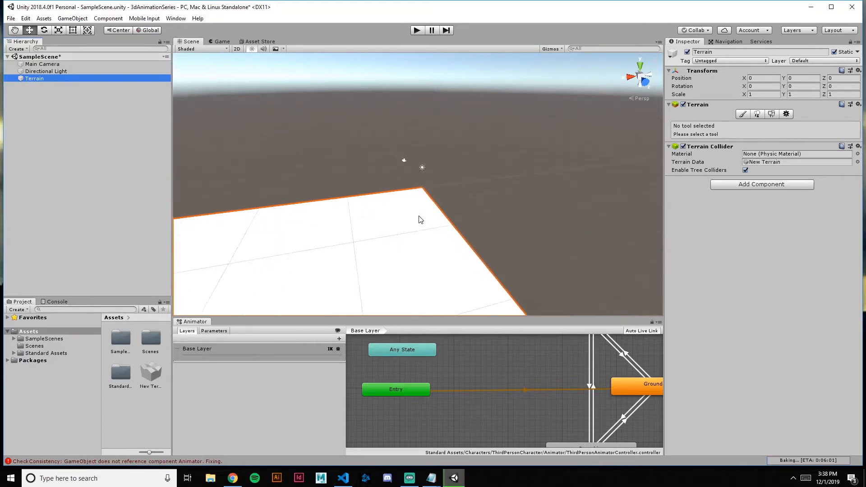
{"action": "left_click", "coordinate": [417, 229]}
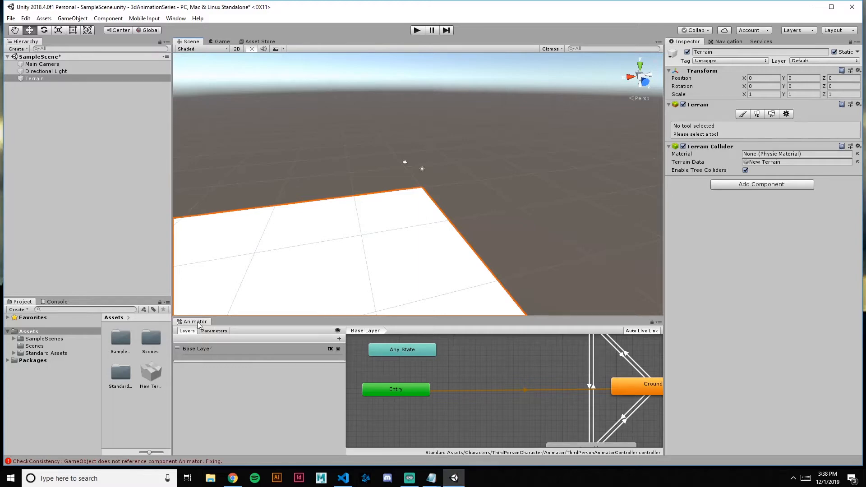
- Try docking the Animator window in the same group as the Scene, Game and Asset Store views
{"action": "left_click_drag", "start_coordinate": [197, 323], "coordinate": [291, 43]}
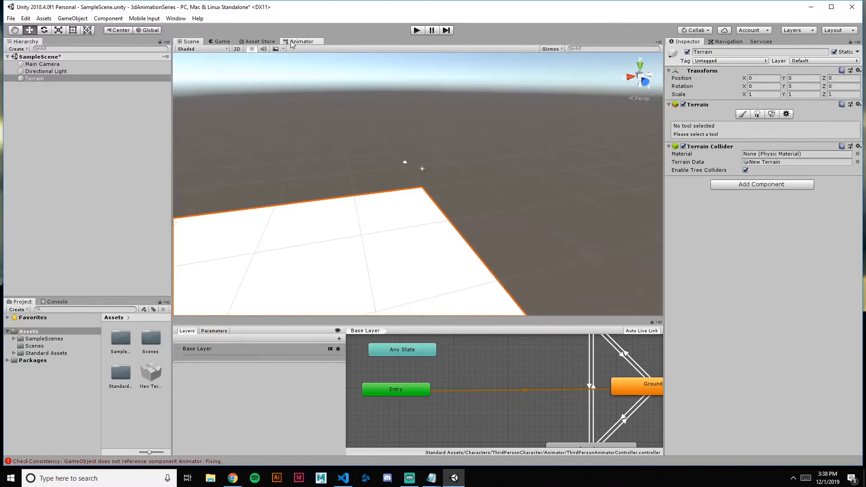
{"action": "left_click", "coordinate": [256, 42]}
{"action": "left_click", "coordinate": [194, 42]}
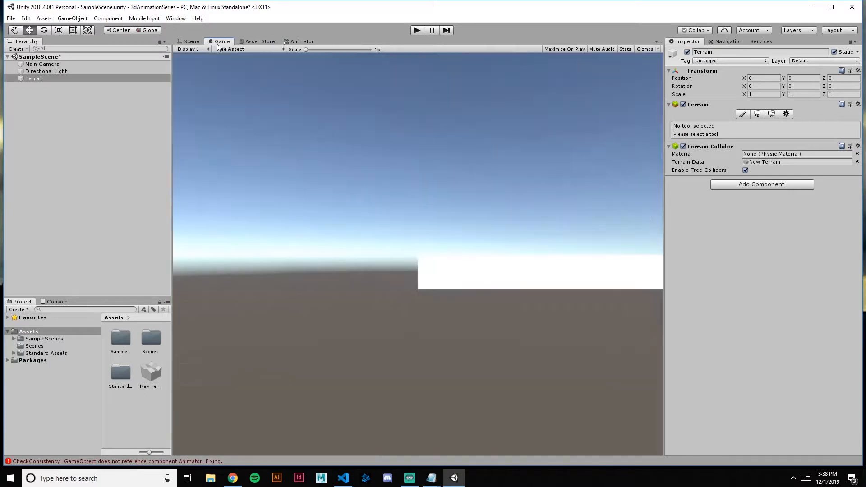
- Dock the Animator window back below the Scene view and reduce its height slightly
{"action": "left_click", "coordinate": [299, 41]}
{"action": "left_click_drag", "start_coordinate": [297, 41], "coordinate": [256, 346]}
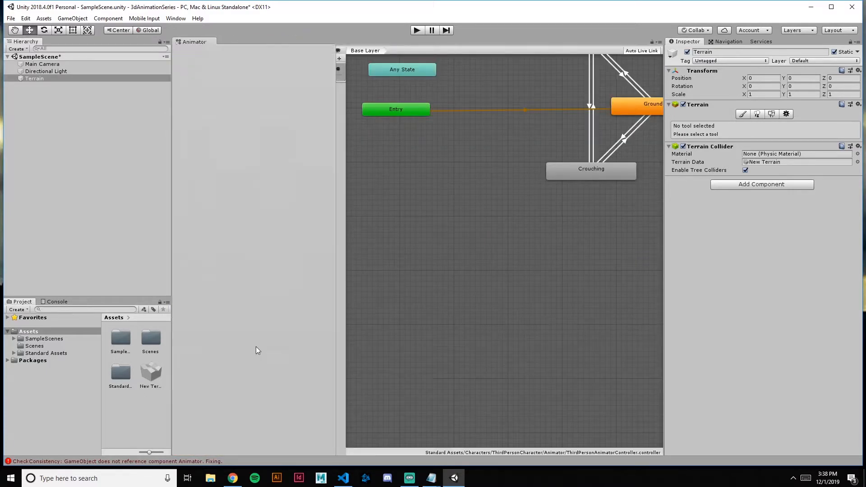
{"action": "left_click_drag", "start_coordinate": [233, 392], "coordinate": [257, 406]}
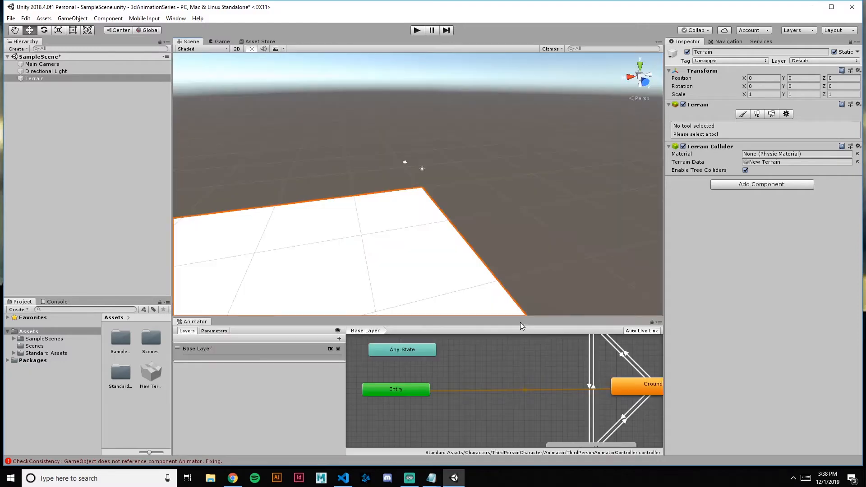
{"action": "left_click_drag", "start_coordinate": [452, 316], "coordinate": [452, 328]}
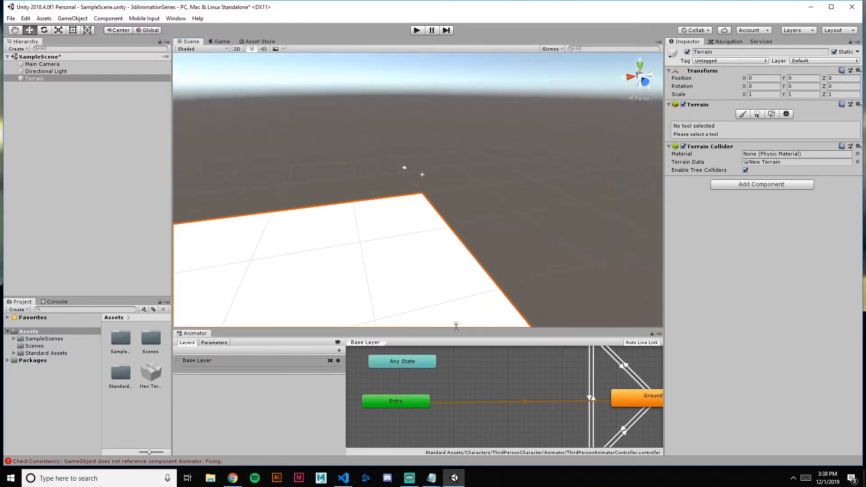
- Set the terrain's width and length to 100 in its mesh resolution settings
{"action": "left_click", "coordinate": [786, 114]}
{"action": "scroll", "coordinate": [751, 232], "scroll_direction": "down", "scroll_amount": 5}
{"action": "scroll", "coordinate": [751, 233], "scroll_direction": "down", "scroll_amount": 3}
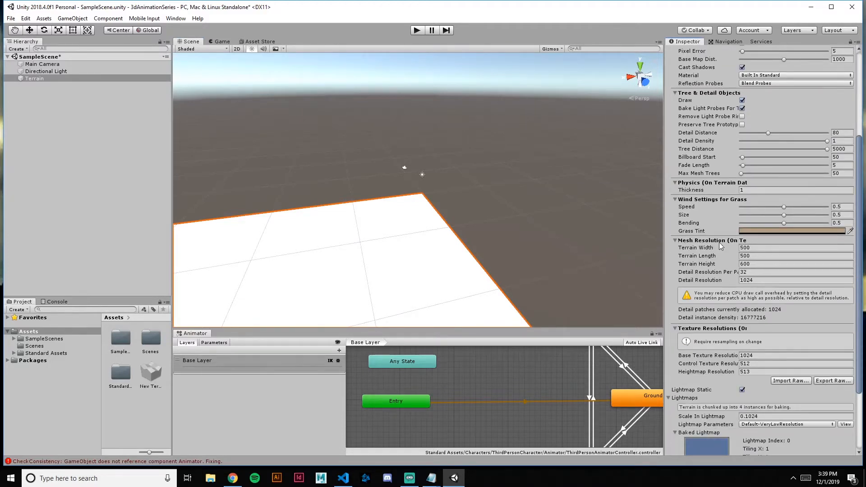
{"action": "left_click", "coordinate": [756, 248]}
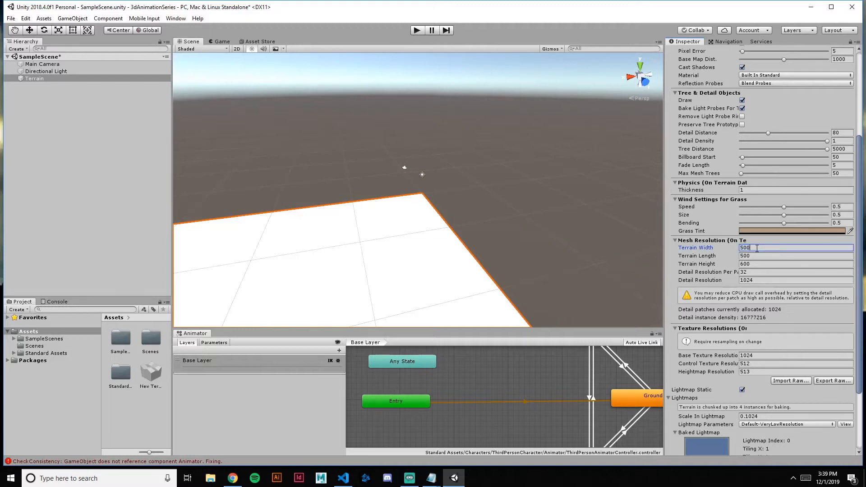
{"action": "type", "text": "100"}
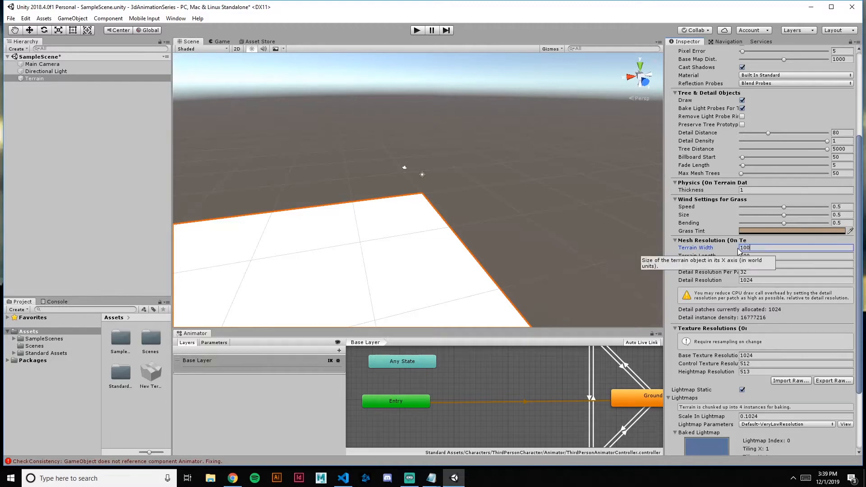
{"action": "key", "text": "Tab"}
{"action": "type", "text": "10"}
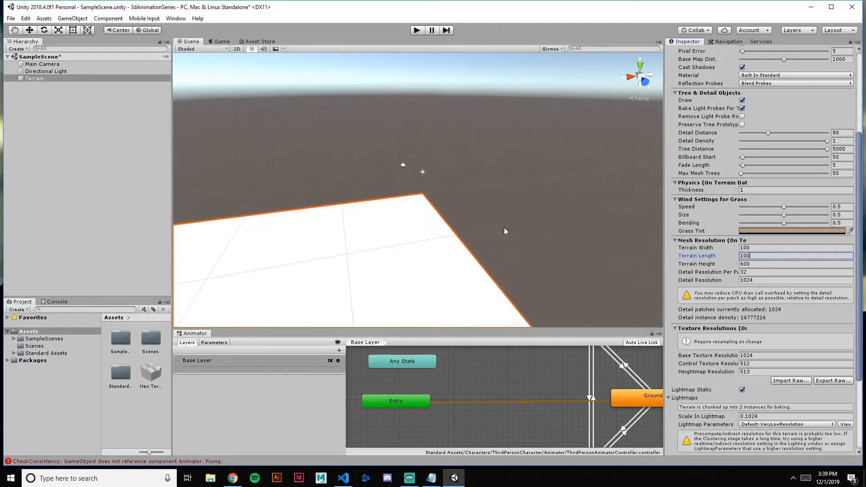
{"action": "key", "text": "Tab"}
{"action": "scroll", "coordinate": [750, 148], "scroll_direction": "up", "scroll_amount": 5}
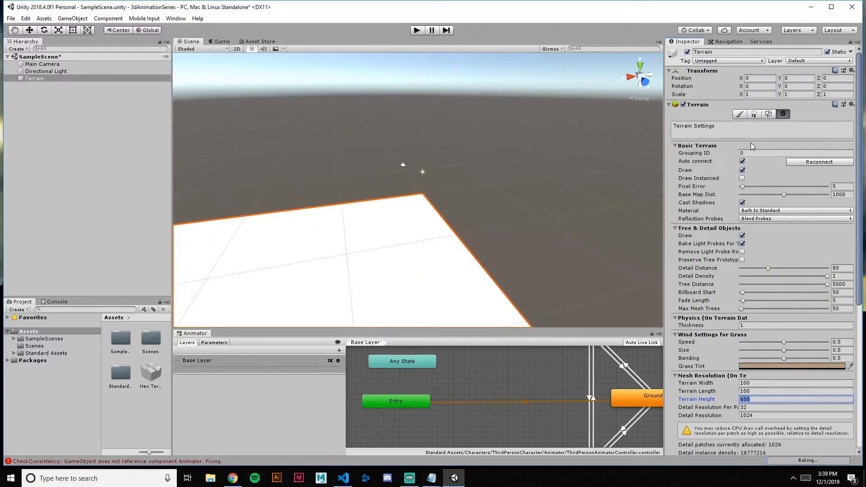
- Set the terrain's position to -50 on X and -50 on Z, and save the scene
{"action": "left_click", "coordinate": [761, 77]}
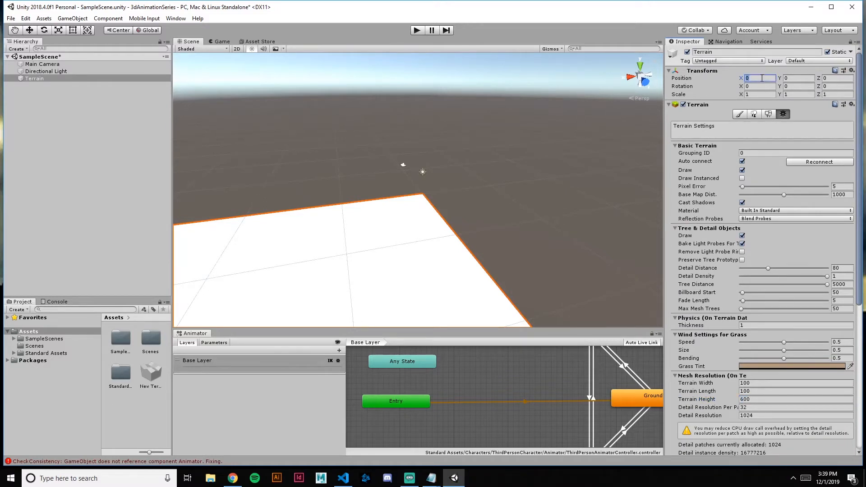
{"action": "type", "text": "-50"}
{"action": "key", "text": "Tab"}
{"action": "key", "text": "Tab"}
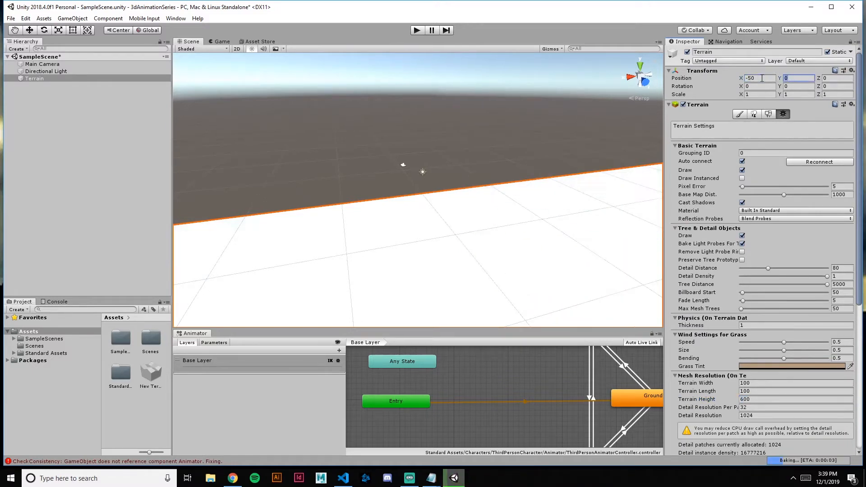
{"action": "type", "text": "-"}
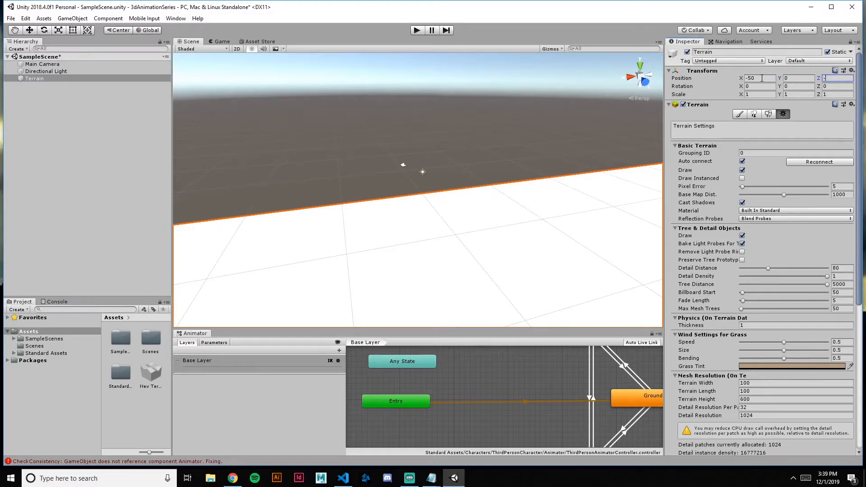
{"action": "type", "text": "50"}
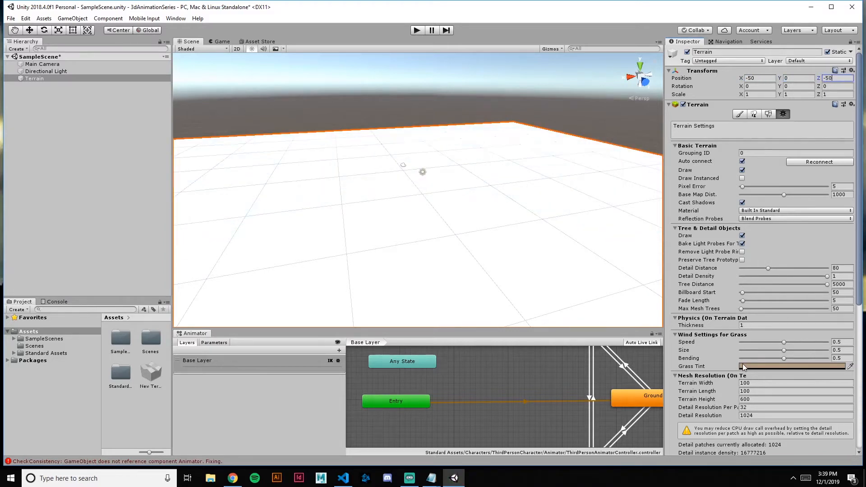
{"action": "scroll", "coordinate": [516, 176], "scroll_direction": "down", "scroll_amount": 8}
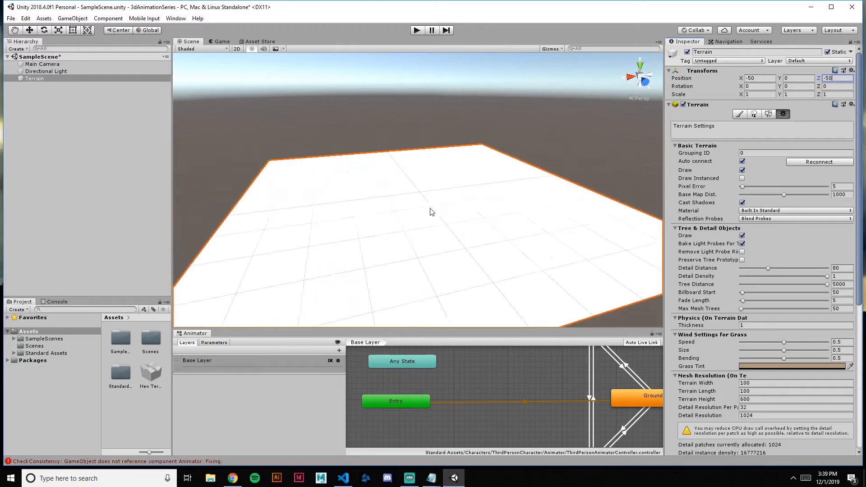
{"action": "scroll", "coordinate": [449, 198], "scroll_direction": "up", "scroll_amount": 2}
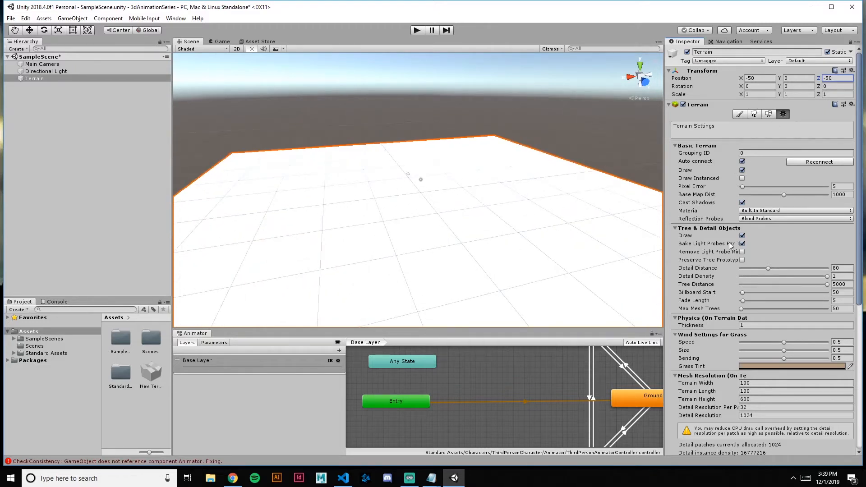
{"action": "key", "text": "ctrl+s"}
- Switch the terrain's painting tool to Paint Texture
{"action": "scroll", "coordinate": [555, 190], "scroll_direction": "down", "scroll_amount": 1}
{"action": "left_click_drag", "start_coordinate": [558, 179], "coordinate": [485, 184], "text": "alt"}
{"action": "scroll", "coordinate": [477, 191], "scroll_direction": "down", "scroll_amount": 1}
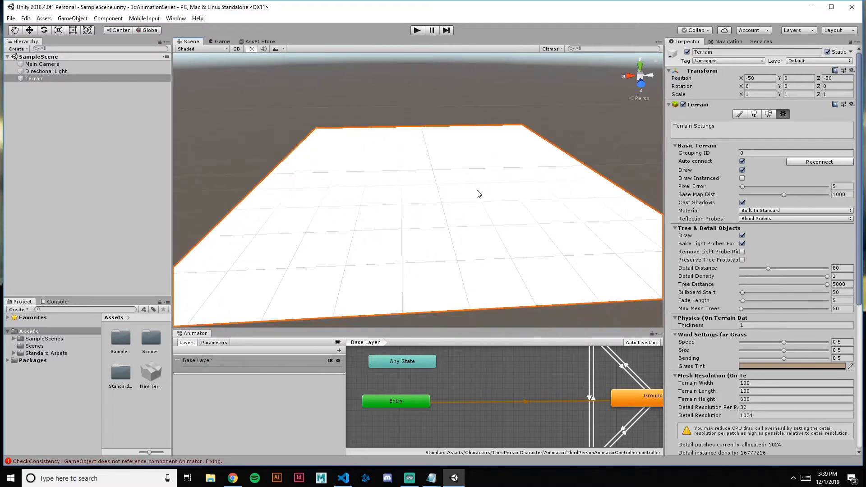
{"action": "left_click", "coordinate": [739, 113]}
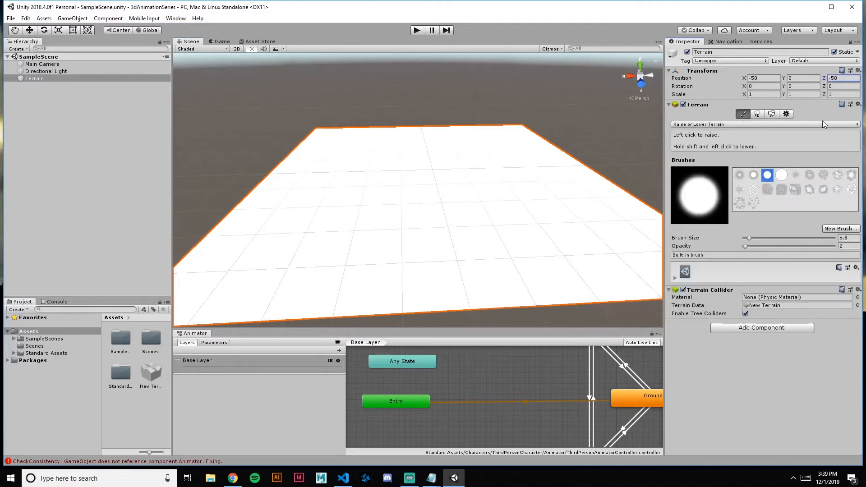
{"action": "left_click", "coordinate": [856, 126]}
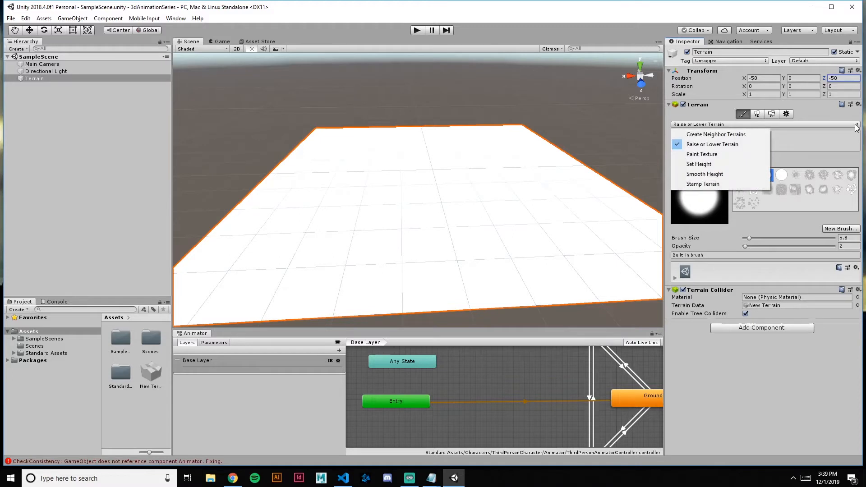
{"action": "left_click", "coordinate": [707, 155]}
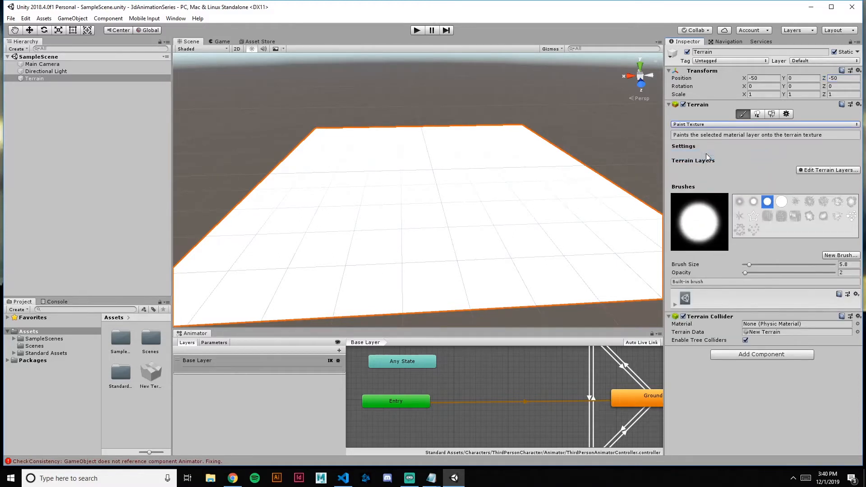
- Create a new terrain layer using the GrassHillAlbedo texture
{"action": "left_click", "coordinate": [833, 170]}
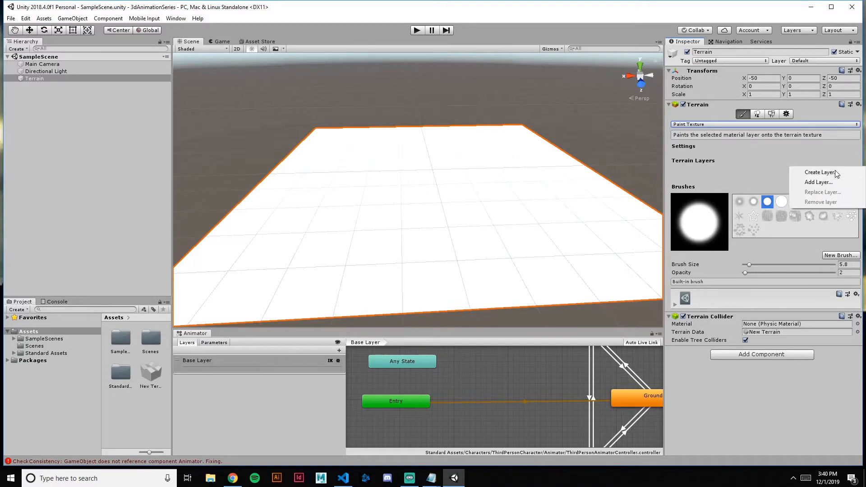
{"action": "left_click", "coordinate": [796, 173]}
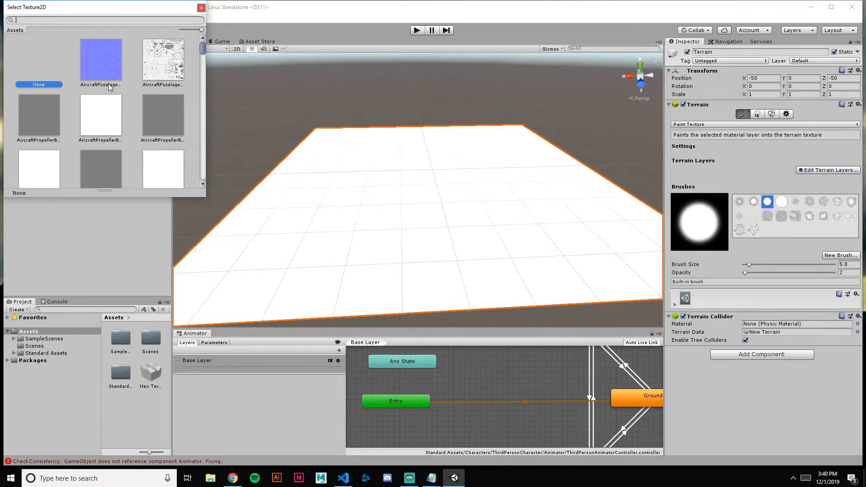
{"action": "scroll", "coordinate": [125, 98], "scroll_direction": "down", "scroll_amount": 10}
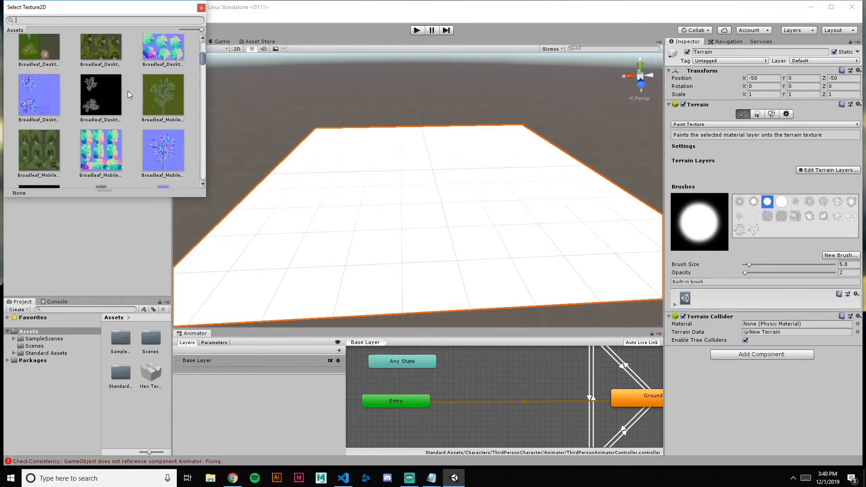
{"action": "scroll", "coordinate": [126, 88], "scroll_direction": "down", "scroll_amount": 12}
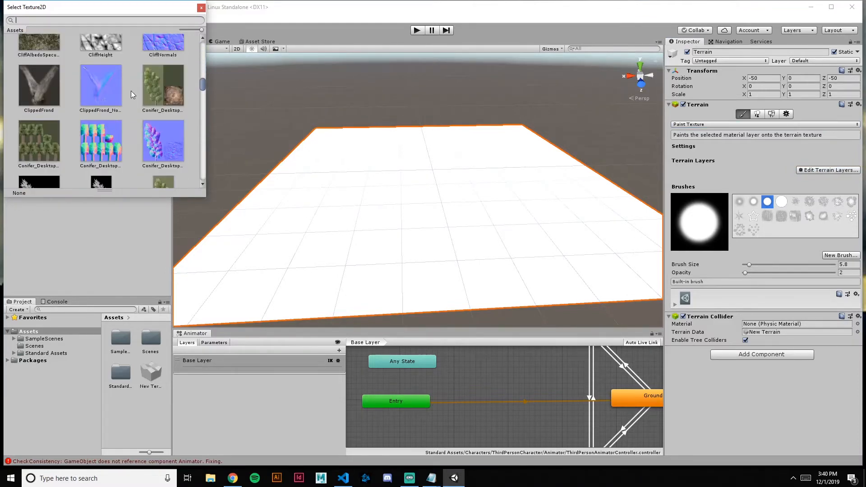
{"action": "scroll", "coordinate": [129, 86], "scroll_direction": "down", "scroll_amount": 10}
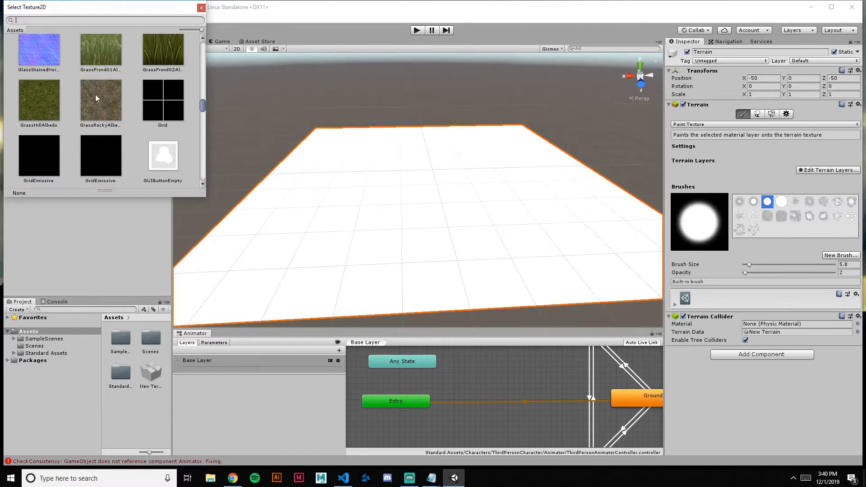
{"action": "scroll", "coordinate": [96, 98], "scroll_direction": "down", "scroll_amount": 5}
{"action": "scroll", "coordinate": [111, 132], "scroll_direction": "up", "scroll_amount": 5}
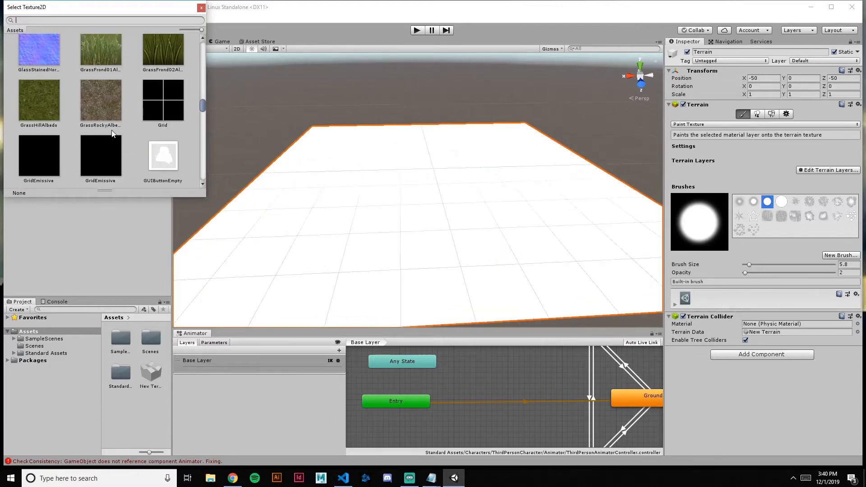
{"action": "scroll", "coordinate": [304, 170], "scroll_direction": "down", "scroll_amount": 2}
{"action": "scroll", "coordinate": [112, 133], "scroll_direction": "up", "scroll_amount": 1}
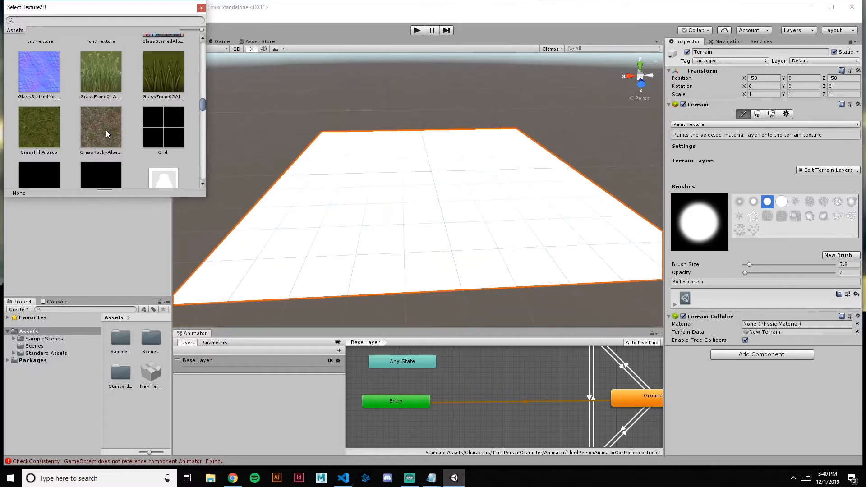
{"action": "left_click", "coordinate": [105, 134]}
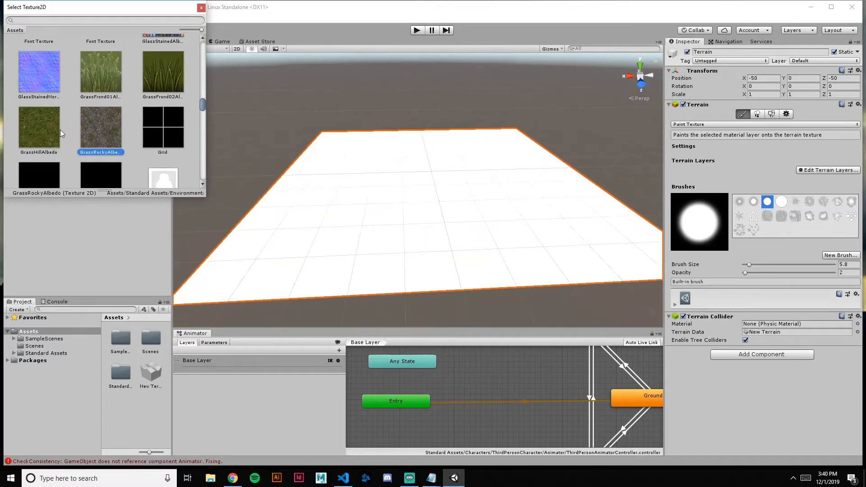
{"action": "left_click", "coordinate": [40, 132]}
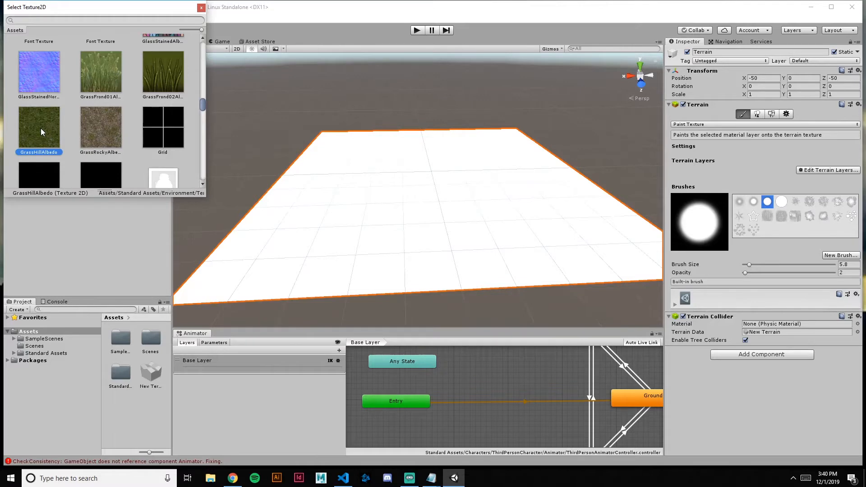
{"action": "double_click", "coordinate": [40, 128]}
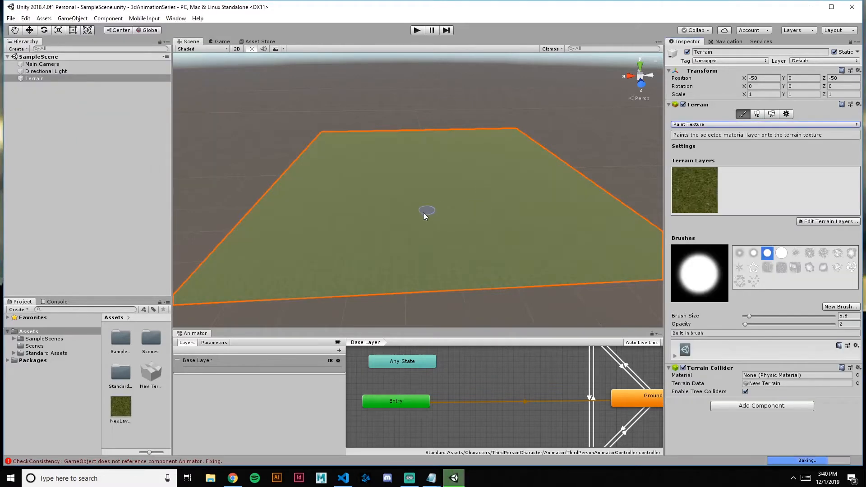
- Examine the grass-textured terrain from several angles and frame the whole terrain in the Scene view
{"action": "scroll", "coordinate": [439, 204], "scroll_direction": "down", "scroll_amount": 3}
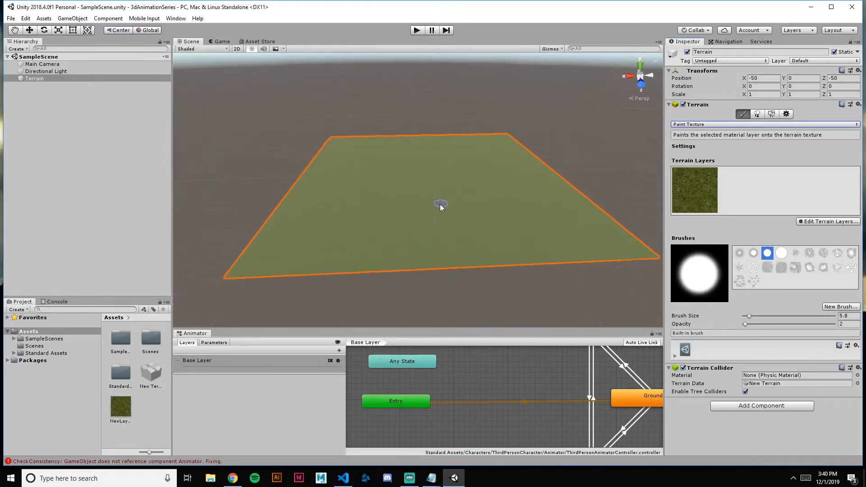
{"action": "scroll", "coordinate": [440, 202], "scroll_direction": "up", "scroll_amount": 2}
{"action": "scroll", "coordinate": [464, 156], "scroll_direction": "down", "scroll_amount": 2}
{"action": "mouse_move", "coordinate": [467, 141]}
{"action": "middle_mouse_down"}
{"action": "mouse_move", "coordinate": [446, 146]}
{"action": "mouse_move", "coordinate": [455, 151]}
{"action": "middle_mouse_up"}
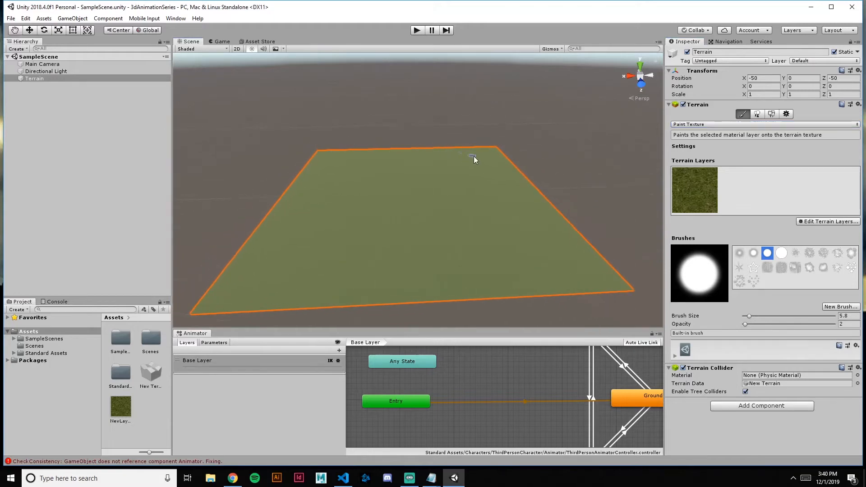
{"action": "key", "text": "f"}
{"action": "right_click_drag", "start_coordinate": [566, 142], "coordinate": [481, 230]}
{"action": "right_click_drag", "start_coordinate": [518, 120], "coordinate": [111, 150]}
{"action": "right_click_drag", "start_coordinate": [425, 240], "coordinate": [422, 59]}
{"action": "right_click_drag", "start_coordinate": [481, 221], "coordinate": [479, 120]}
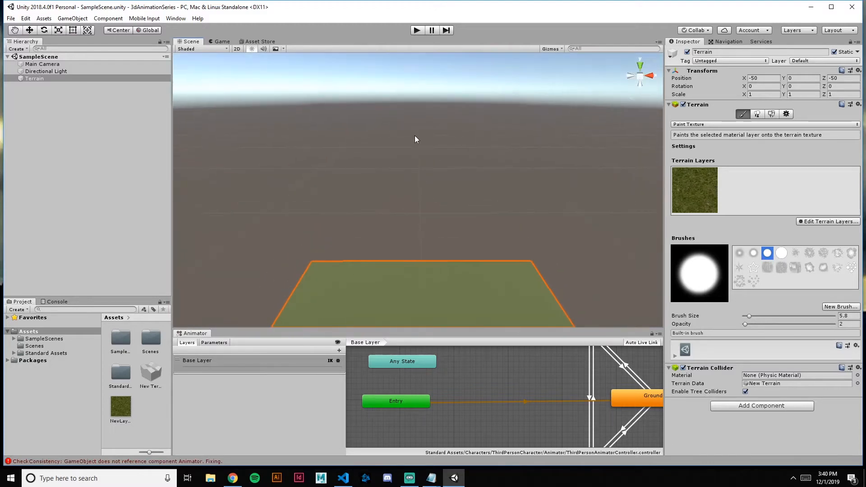
{"action": "right_click_drag", "start_coordinate": [414, 137], "coordinate": [547, 138]}
{"action": "left_click", "coordinate": [631, 79]}
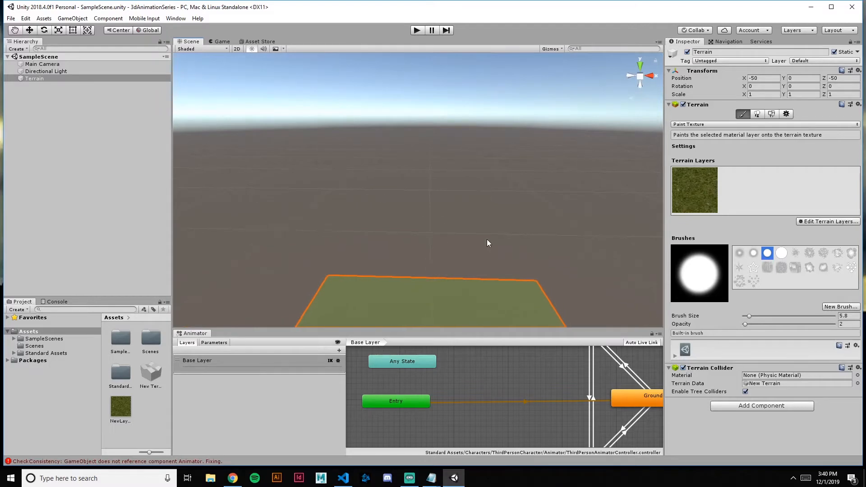
{"action": "right_click_drag", "start_coordinate": [486, 242], "coordinate": [491, 153], "text": "alt"}
{"action": "scroll", "coordinate": [491, 154], "scroll_direction": "down", "scroll_amount": 2}
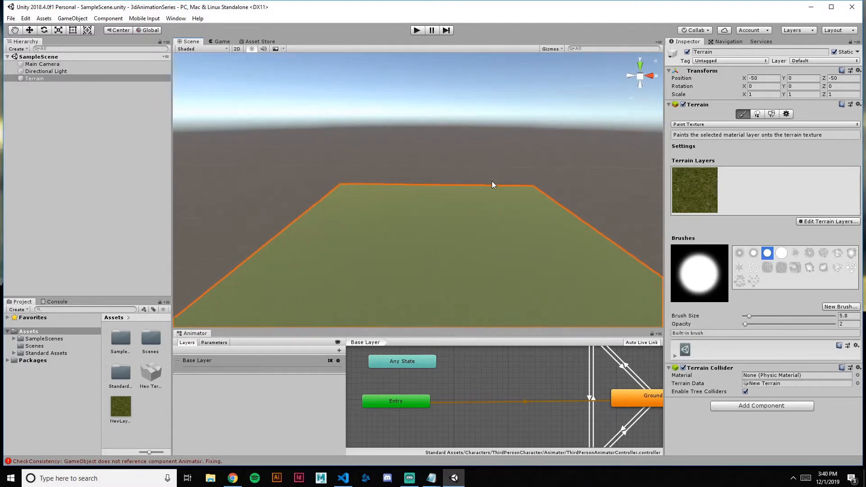
{"action": "scroll", "coordinate": [492, 180], "scroll_direction": "up", "scroll_amount": 2}
{"action": "scroll", "coordinate": [495, 181], "scroll_direction": "down", "scroll_amount": 5}
{"action": "mouse_move", "coordinate": [485, 184]}
{"action": "middle_mouse_down"}
{"action": "mouse_move", "coordinate": [469, 171]}
{"action": "mouse_move", "coordinate": [470, 179]}
{"action": "middle_mouse_up"}
{"action": "scroll", "coordinate": [476, 186], "scroll_direction": "up", "scroll_amount": 1}
{"action": "right_click_drag", "start_coordinate": [455, 166], "coordinate": [448, 208]}
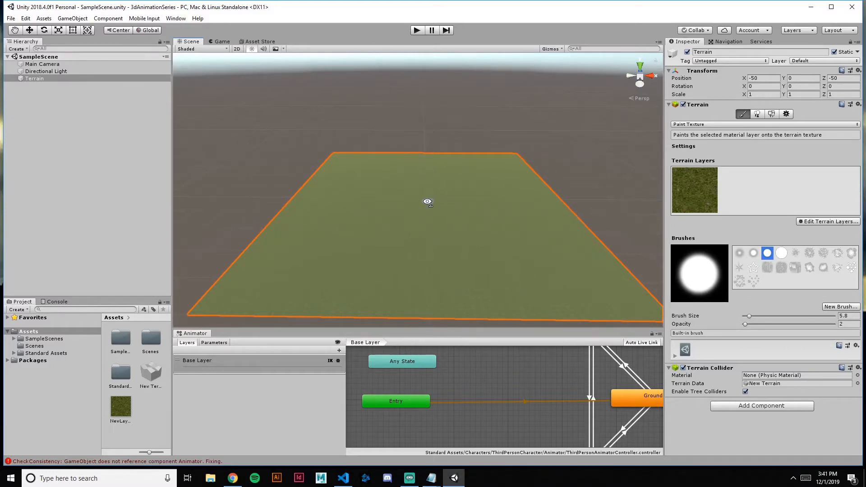
{"action": "mouse_move", "coordinate": [427, 202]}
{"action": "right_mouse_down"}
{"action": "mouse_move", "coordinate": [433, 197]}
{"action": "mouse_move", "coordinate": [428, 202]}
{"action": "right_mouse_up"}
{"action": "middle_click_drag", "start_coordinate": [455, 139], "coordinate": [457, 145]}
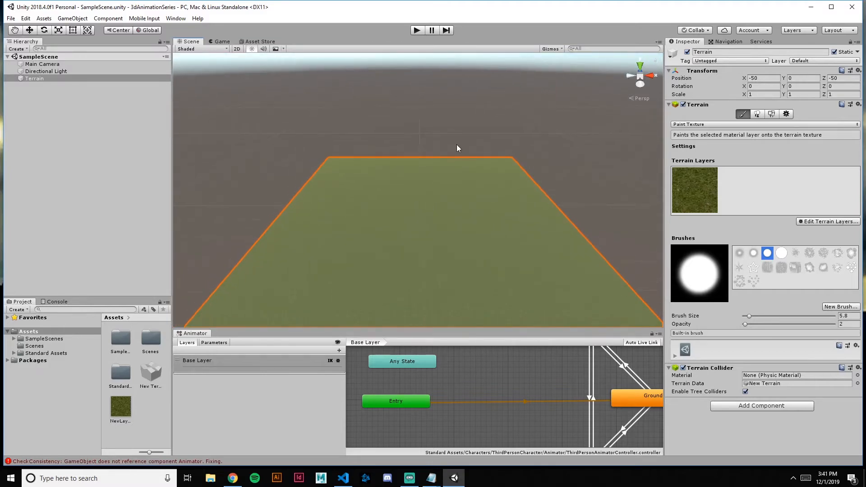
{"action": "right_click_drag", "start_coordinate": [456, 148], "coordinate": [460, 169]}
- Switch the terrain tool to Raise or Lower Terrain and set the brush size to about 37.2
{"action": "left_click", "coordinate": [710, 125]}
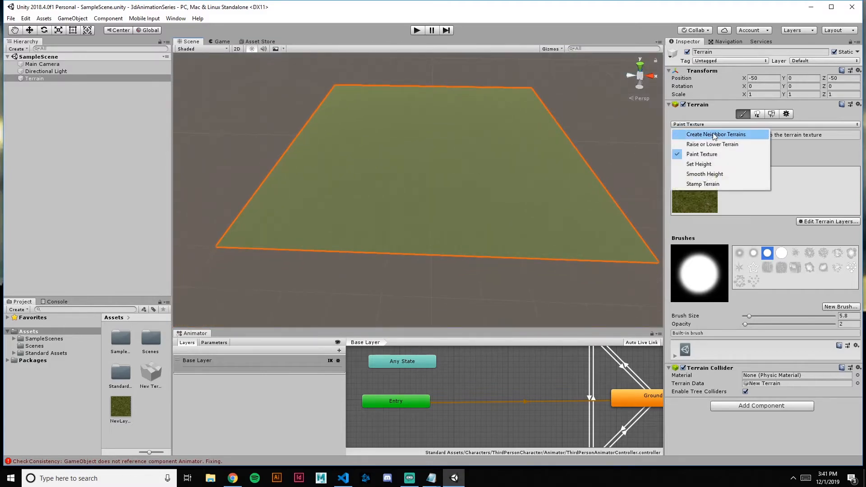
{"action": "left_click", "coordinate": [715, 146]}
{"action": "scroll", "coordinate": [492, 94], "scroll_direction": "down", "scroll_amount": 3}
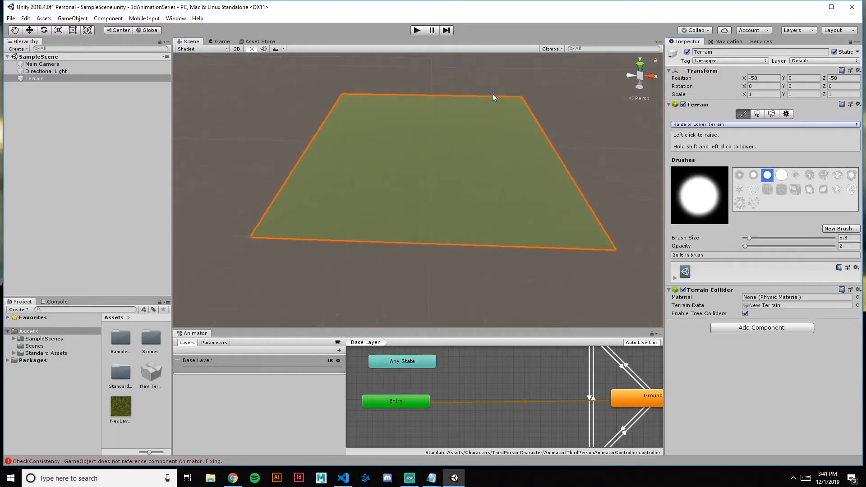
{"action": "middle_click_drag", "start_coordinate": [492, 92], "coordinate": [489, 131]}
{"action": "right_click_drag", "start_coordinate": [522, 197], "coordinate": [522, 206]}
{"action": "left_click", "coordinate": [739, 124]}
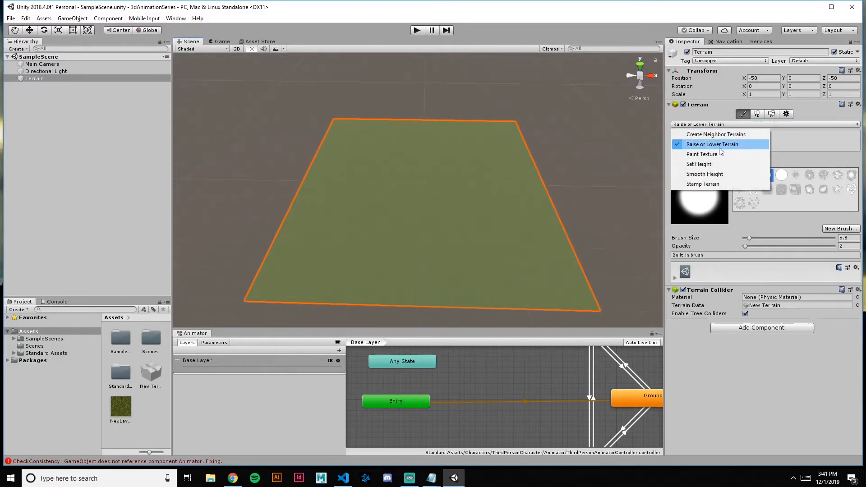
{"action": "left_click", "coordinate": [719, 151]}
{"action": "left_click", "coordinate": [727, 124]}
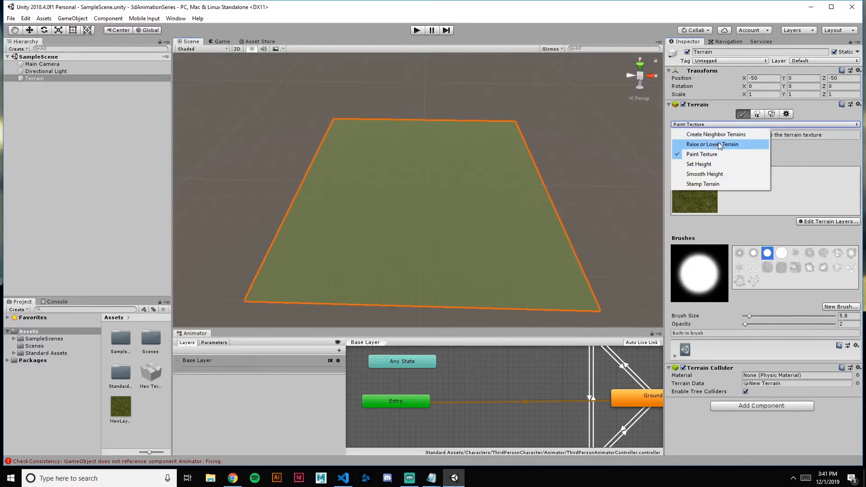
{"action": "left_click", "coordinate": [742, 144]}
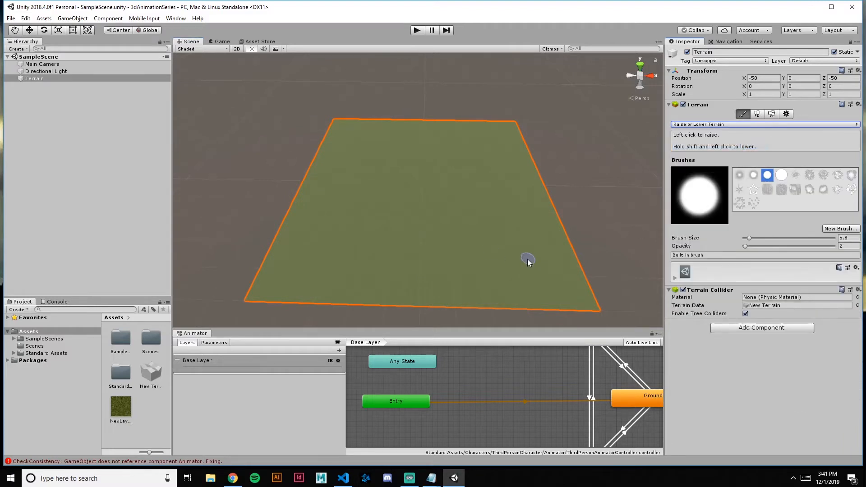
{"action": "left_click_drag", "start_coordinate": [750, 238], "coordinate": [780, 238]}
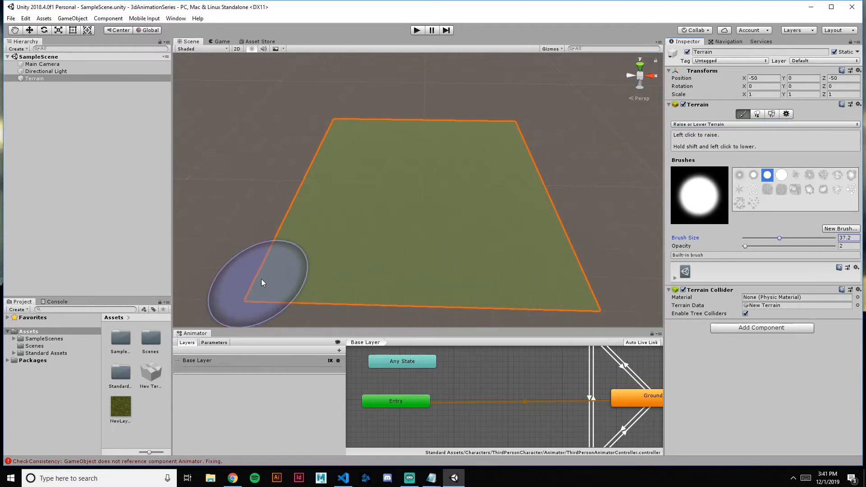
- Raise hills along the left, far and right edges of the terrain, keeping the middle flat
{"action": "left_click", "coordinate": [270, 275]}
{"action": "left_click_drag", "start_coordinate": [269, 279], "coordinate": [317, 159]}
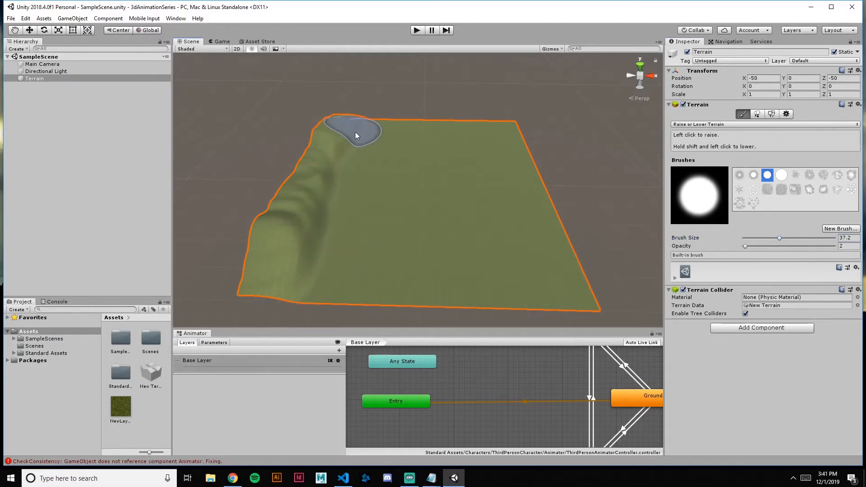
{"action": "mouse_move", "coordinate": [353, 129]}
{"action": "left_mouse_down"}
{"action": "mouse_move", "coordinate": [341, 121]}
{"action": "mouse_move", "coordinate": [505, 128]}
{"action": "mouse_move", "coordinate": [420, 128]}
{"action": "mouse_move", "coordinate": [467, 131]}
{"action": "mouse_move", "coordinate": [510, 151]}
{"action": "mouse_move", "coordinate": [556, 255]}
{"action": "left_mouse_up"}
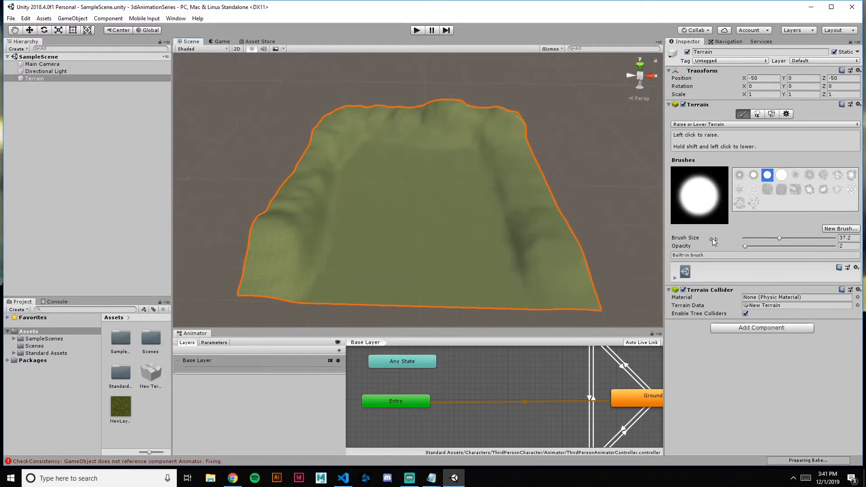
- Set the brush opacity to 16, raise the far and right hills steeply, and lower most of the edge hills back to flat ground
{"action": "left_click_drag", "start_coordinate": [745, 246], "coordinate": [757, 246]}
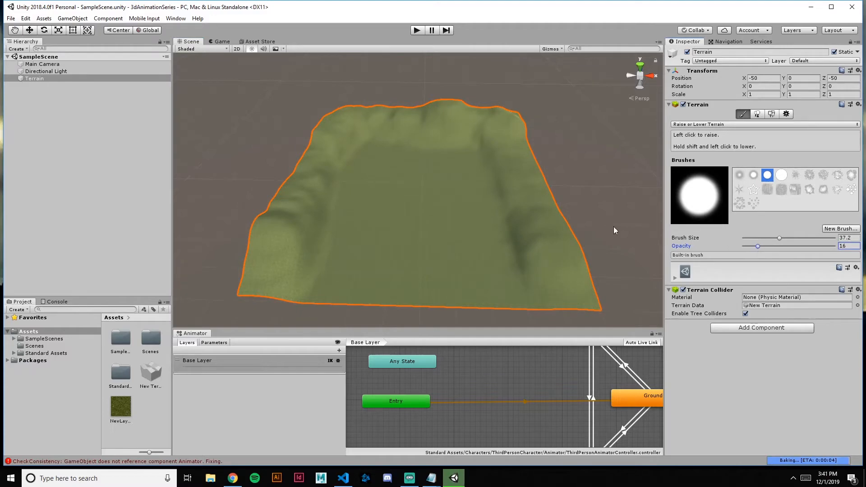
{"action": "mouse_move", "coordinate": [527, 188]}
{"action": "left_mouse_down"}
{"action": "mouse_move", "coordinate": [535, 191]}
{"action": "mouse_move", "coordinate": [514, 141]}
{"action": "mouse_move", "coordinate": [471, 123]}
{"action": "mouse_move", "coordinate": [357, 121]}
{"action": "left_mouse_up"}
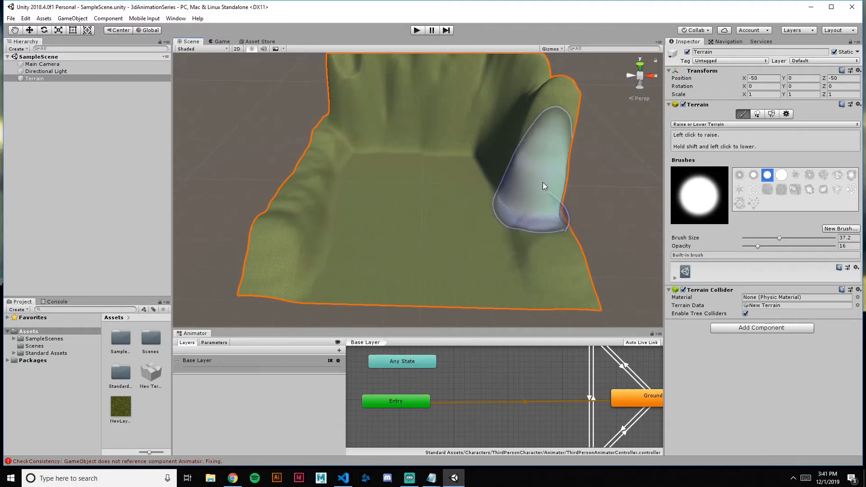
{"action": "mouse_move", "coordinate": [547, 241]}
{"action": "left_mouse_down", "text": "shift"}
{"action": "mouse_move", "coordinate": [531, 149]}
{"action": "mouse_move", "coordinate": [536, 91]}
{"action": "mouse_move", "coordinate": [500, 80]}
{"action": "mouse_move", "coordinate": [350, 84]}
{"action": "mouse_move", "coordinate": [292, 216]}
{"action": "mouse_move", "coordinate": [289, 280]}
{"action": "mouse_move", "coordinate": [296, 245]}
{"action": "mouse_move", "coordinate": [521, 275]}
{"action": "mouse_move", "coordinate": [548, 226]}
{"action": "mouse_move", "coordinate": [531, 139]}
{"action": "mouse_move", "coordinate": [558, 101]}
{"action": "mouse_move", "coordinate": [583, 98]}
{"action": "mouse_move", "coordinate": [551, 129]}
{"action": "mouse_move", "coordinate": [525, 81]}
{"action": "mouse_move", "coordinate": [494, 64]}
{"action": "mouse_move", "coordinate": [386, 80]}
{"action": "mouse_move", "coordinate": [323, 72]}
{"action": "mouse_move", "coordinate": [432, 43]}
{"action": "mouse_move", "coordinate": [539, 54]}
{"action": "mouse_move", "coordinate": [471, 43]}
{"action": "mouse_move", "coordinate": [514, 28]}
{"action": "mouse_move", "coordinate": [472, 40]}
{"action": "mouse_move", "coordinate": [473, 66]}
{"action": "mouse_move", "coordinate": [470, 41]}
{"action": "left_mouse_up", "text": "shift"}
{"action": "mouse_move", "coordinate": [478, 113]}
{"action": "left_mouse_down", "text": "shift"}
{"action": "mouse_move", "coordinate": [500, 118]}
{"action": "mouse_move", "coordinate": [512, 64]}
{"action": "mouse_move", "coordinate": [512, 98]}
{"action": "left_mouse_up", "text": "shift"}
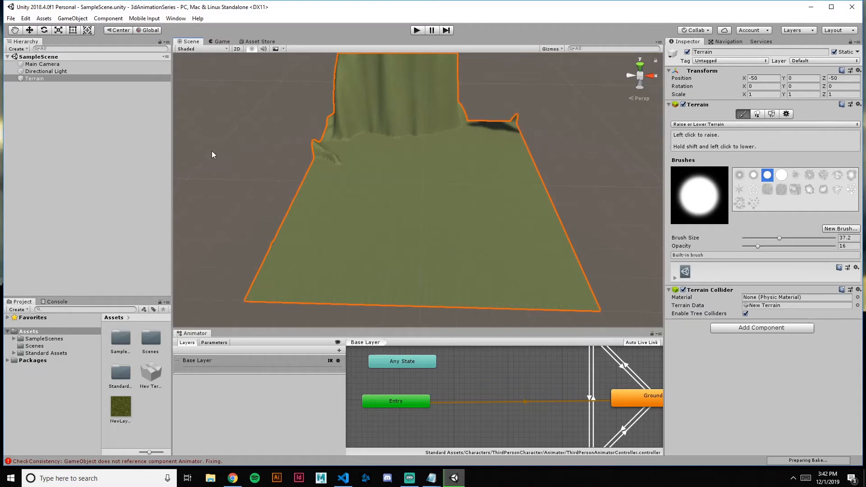
- Open the Lighting settings, disable Auto Generate, and generate the scene lighting manually
{"action": "left_click", "coordinate": [175, 18]}
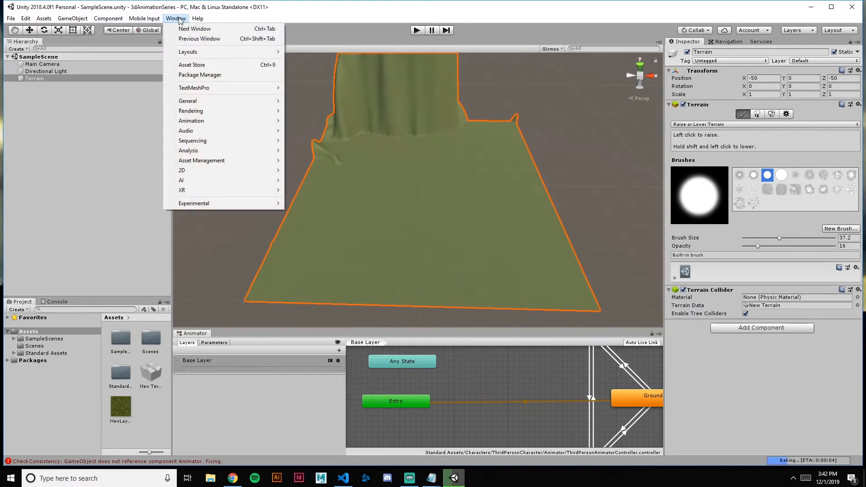
{"action": "left_click", "coordinate": [179, 20]}
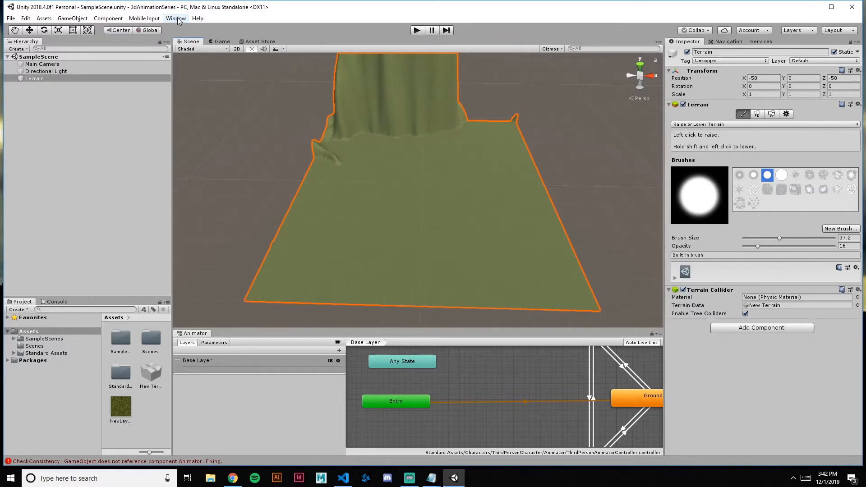
{"action": "left_click", "coordinate": [178, 20]}
{"action": "mouse_move", "coordinate": [210, 113]}
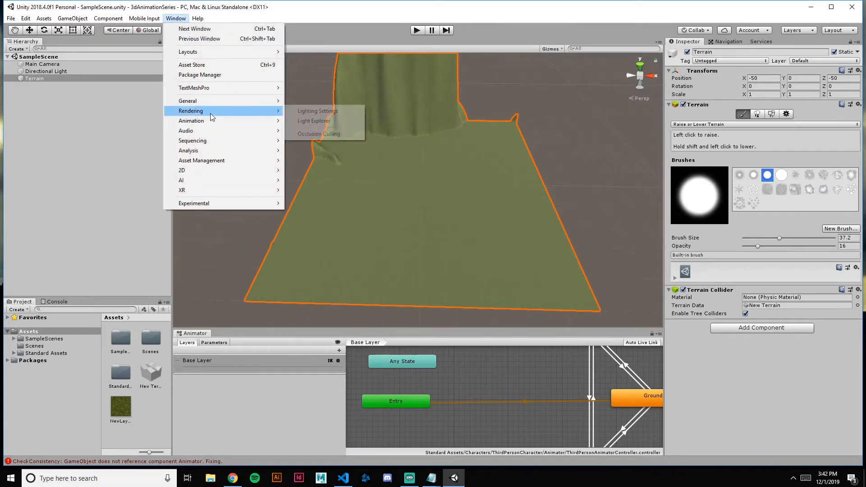
{"action": "left_click", "coordinate": [345, 111]}
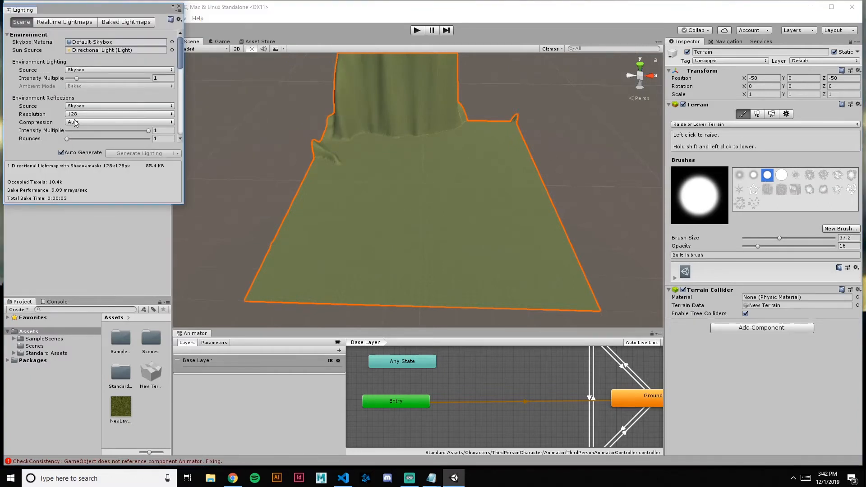
{"action": "left_click", "coordinate": [61, 153]}
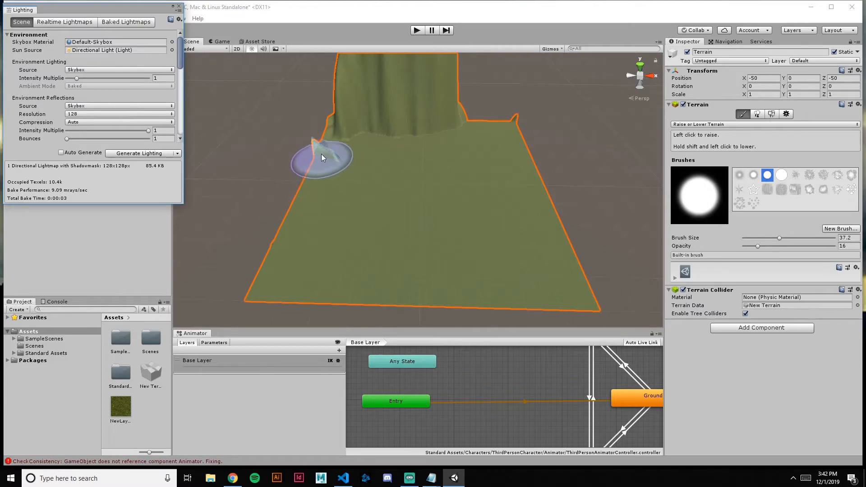
{"action": "left_click", "coordinate": [152, 156]}
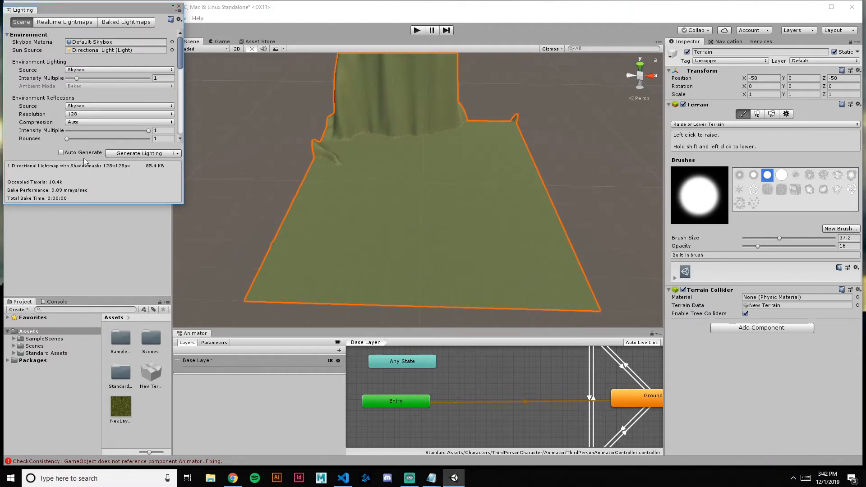
- Lower the remaining tall hills along the far edge until the whole terrain is flat
{"action": "middle_click_drag", "start_coordinate": [428, 124], "coordinate": [409, 238]}
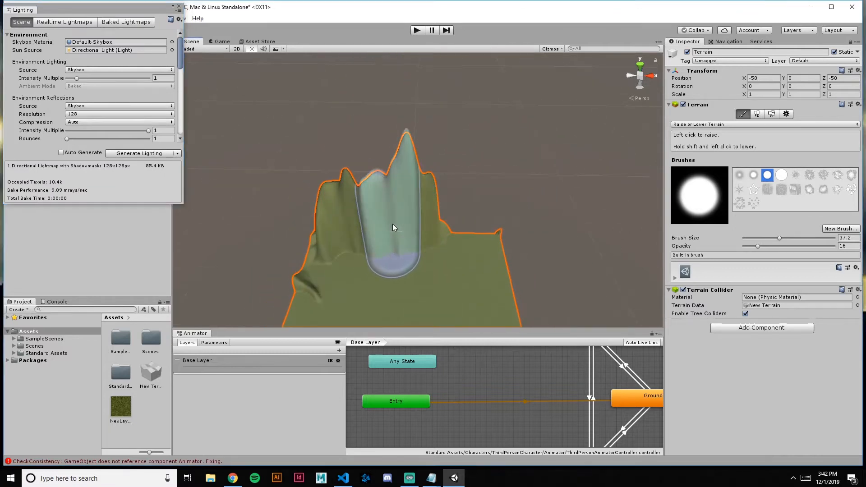
{"action": "mouse_move", "coordinate": [313, 223]}
{"action": "left_mouse_down", "text": "shift"}
{"action": "mouse_move", "coordinate": [531, 219]}
{"action": "mouse_move", "coordinate": [326, 231]}
{"action": "mouse_move", "coordinate": [307, 250]}
{"action": "mouse_move", "coordinate": [304, 238]}
{"action": "mouse_move", "coordinate": [467, 267]}
{"action": "left_mouse_up", "text": "shift"}
{"action": "key", "text": "f"}
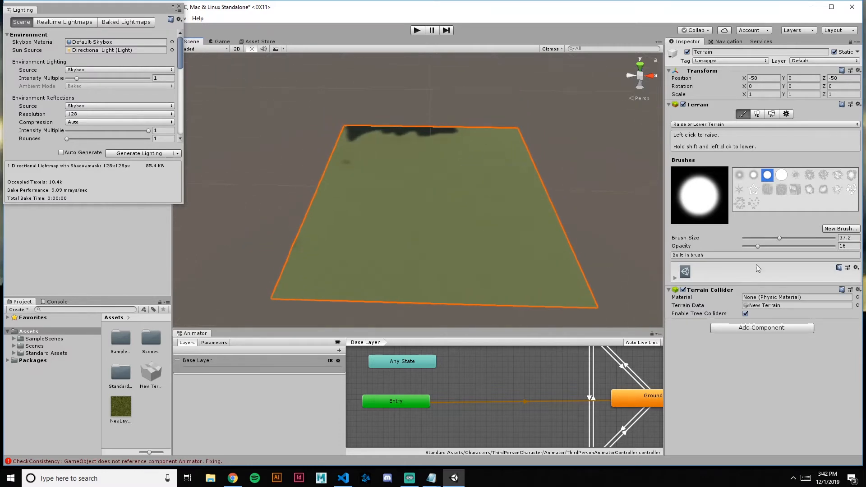
- Set the brush size to about 20.8 and opacity to 3, and raise low hills along all four terrain edges
{"action": "left_click", "coordinate": [778, 238]}
{"action": "left_click_drag", "start_coordinate": [769, 238], "coordinate": [765, 238]}
{"action": "left_click_drag", "start_coordinate": [758, 246], "coordinate": [750, 247]}
{"action": "left_click_drag", "start_coordinate": [284, 291], "coordinate": [307, 227]}
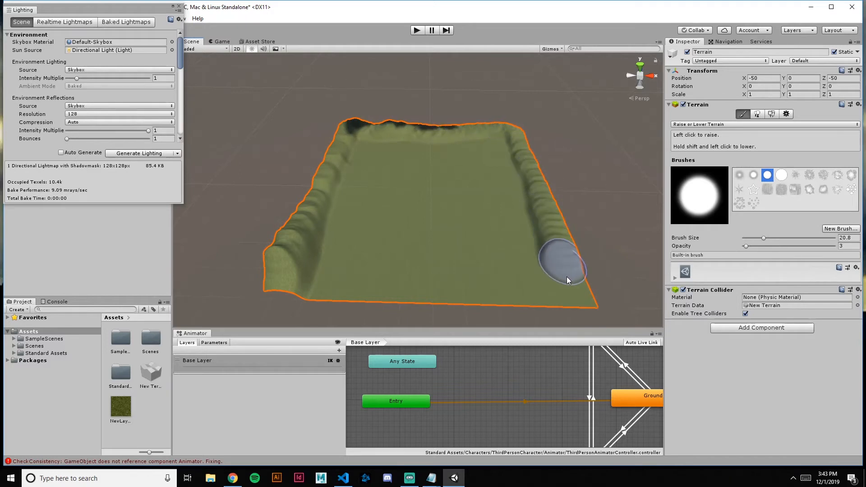
{"action": "mouse_move", "coordinate": [567, 277]}
{"action": "left_mouse_down"}
{"action": "mouse_move", "coordinate": [561, 305]}
{"action": "mouse_move", "coordinate": [348, 299]}
{"action": "mouse_move", "coordinate": [295, 280]}
{"action": "mouse_move", "coordinate": [341, 297]}
{"action": "mouse_move", "coordinate": [571, 305]}
{"action": "mouse_move", "coordinate": [583, 257]}
{"action": "mouse_move", "coordinate": [540, 186]}
{"action": "left_mouse_up"}
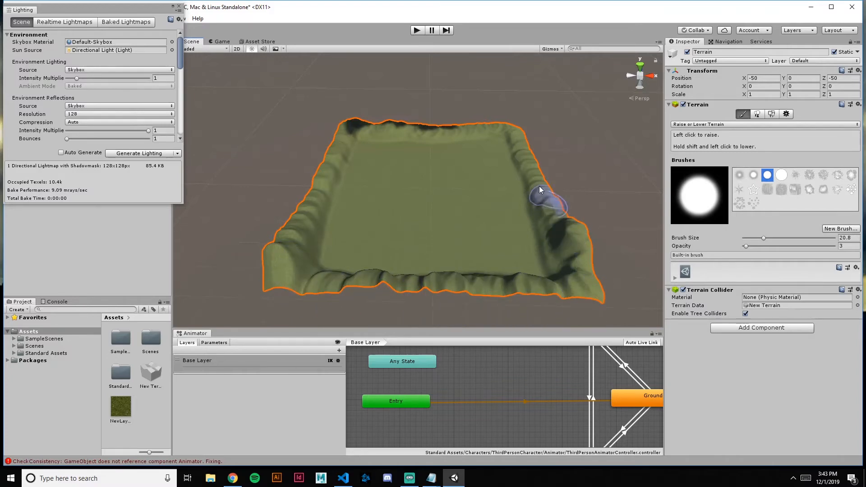
- Raise a central ridge inward from the far edge and large hills inward from both near corners, leaving a flat valley between them
{"action": "left_click_drag", "start_coordinate": [509, 134], "coordinate": [434, 130]}
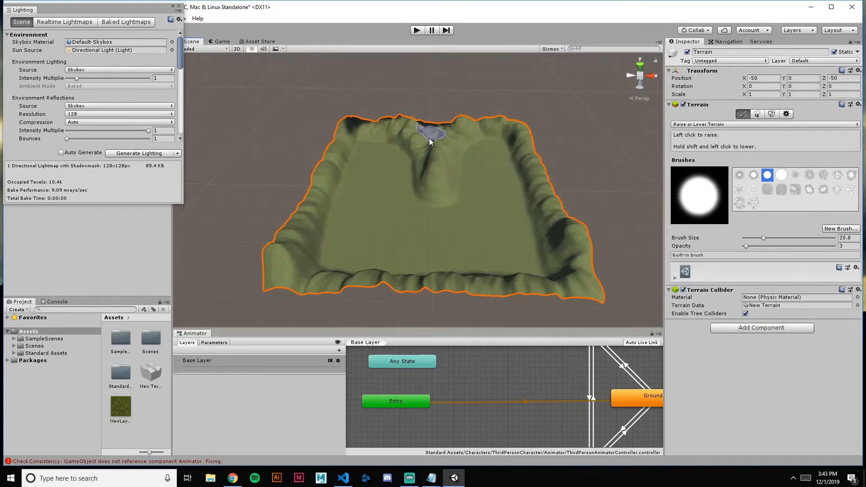
{"action": "left_click_drag", "start_coordinate": [429, 138], "coordinate": [445, 193]}
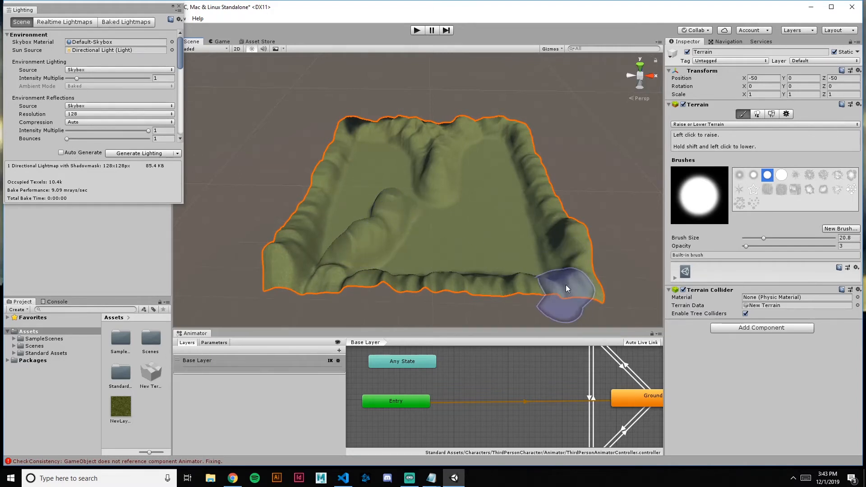
{"action": "mouse_move", "coordinate": [528, 264]}
{"action": "left_mouse_down"}
{"action": "mouse_move", "coordinate": [475, 215]}
{"action": "mouse_move", "coordinate": [555, 268]}
{"action": "left_mouse_up"}
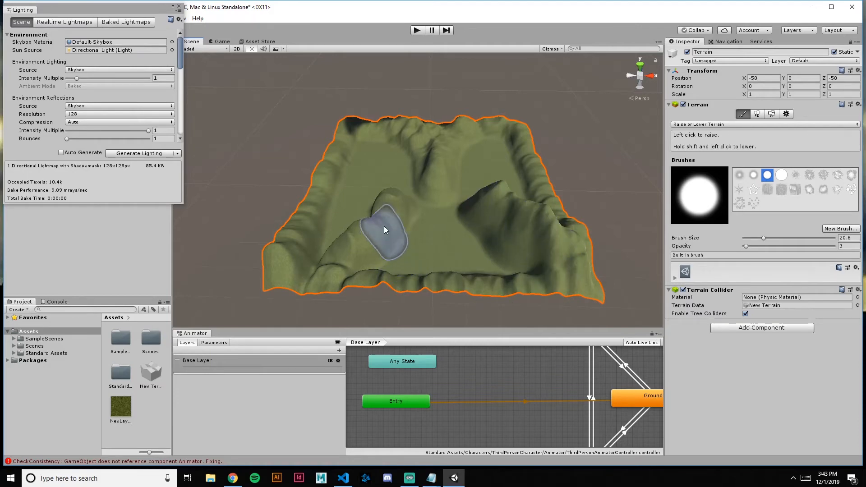
{"action": "left_click_drag", "start_coordinate": [354, 243], "coordinate": [345, 264]}
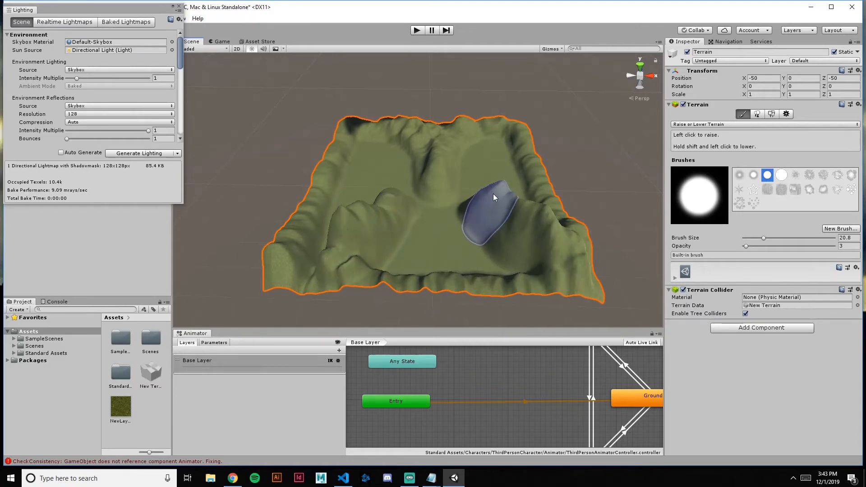
- Set the brush size to about 6.7 and close the Lighting window
{"action": "scroll", "coordinate": [493, 193], "scroll_direction": "up", "scroll_amount": 3}
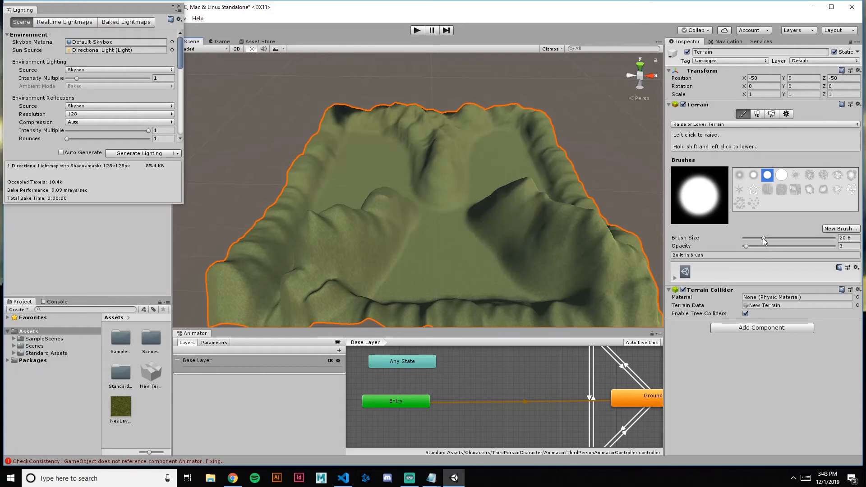
{"action": "left_click_drag", "start_coordinate": [762, 238], "coordinate": [751, 238]}
{"action": "scroll", "coordinate": [478, 250], "scroll_direction": "up", "scroll_amount": 8}
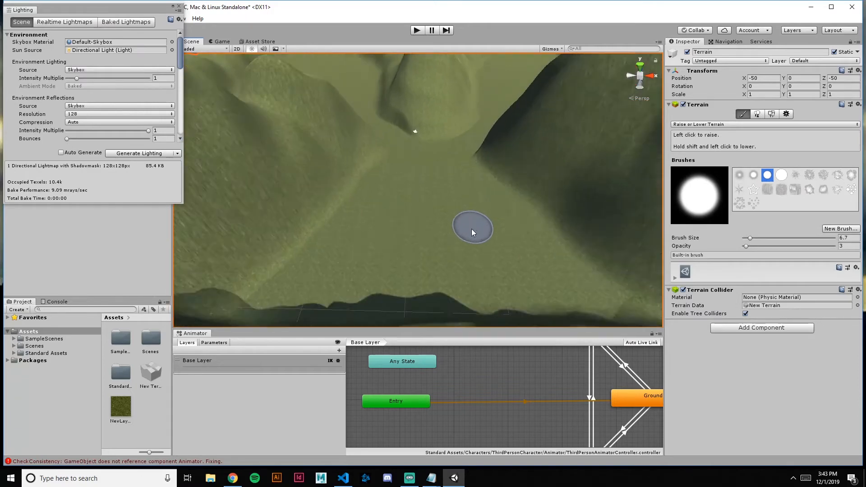
{"action": "scroll", "coordinate": [478, 222], "scroll_direction": "down", "scroll_amount": 4}
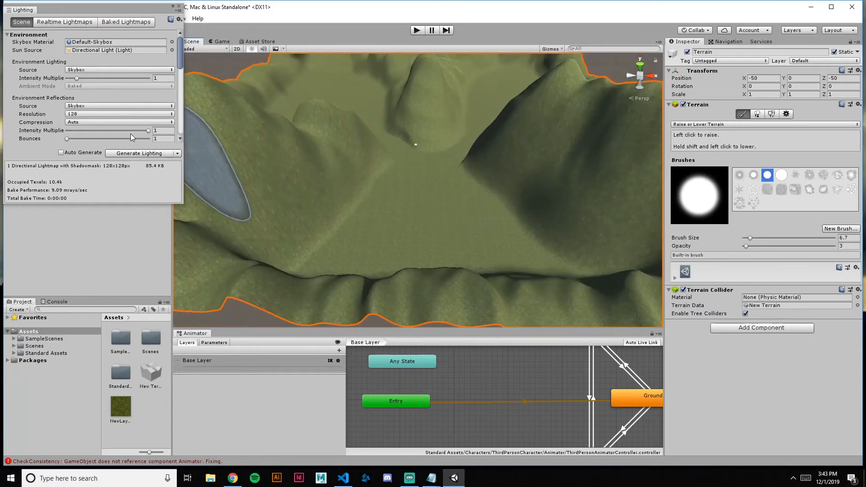
{"action": "left_click", "coordinate": [179, 7]}
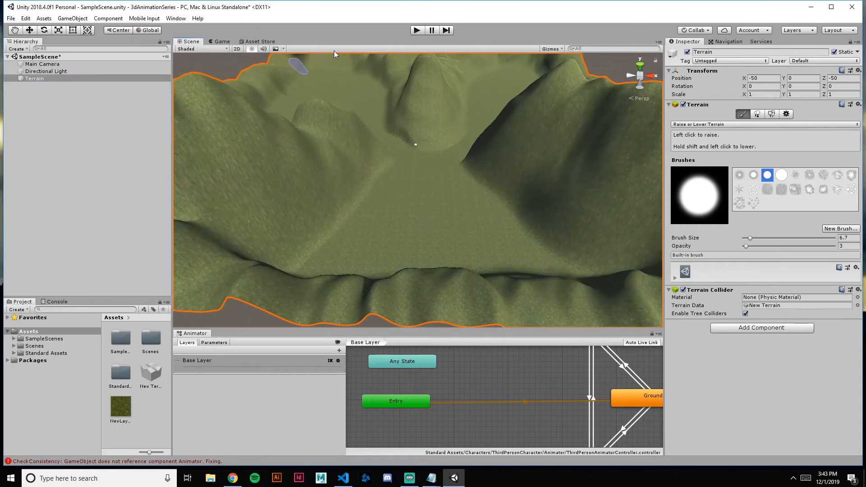
{"action": "scroll", "coordinate": [530, 164], "scroll_direction": "down", "scroll_amount": 5}
{"action": "scroll", "coordinate": [518, 155], "scroll_direction": "up", "scroll_amount": 4}
{"action": "scroll", "coordinate": [507, 147], "scroll_direction": "down", "scroll_amount": 3}
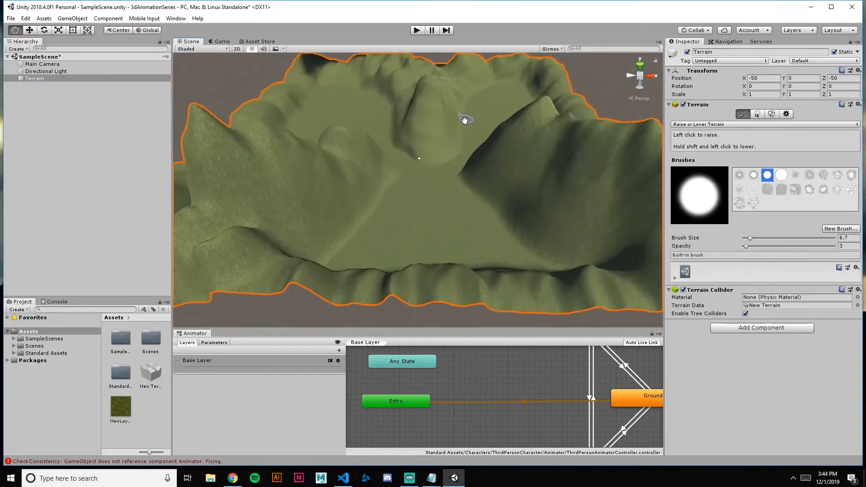
{"action": "scroll", "coordinate": [483, 201], "scroll_direction": "up", "scroll_amount": 2}
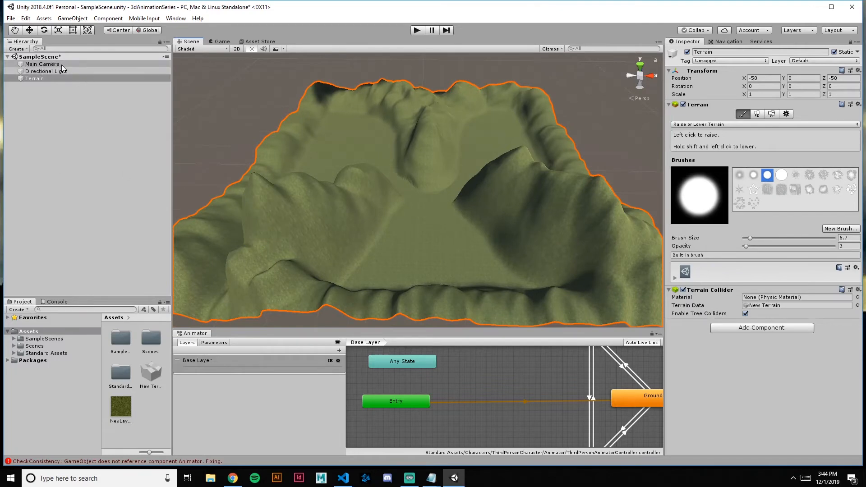
- Open the Prefabs folder of ThirdPersonCharacter under Standard Assets > Characters
{"action": "left_click", "coordinate": [14, 354]}
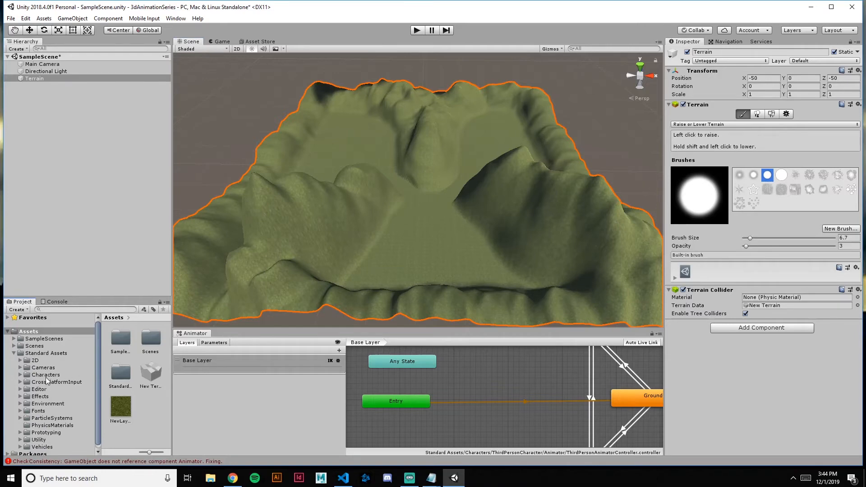
{"action": "left_click", "coordinate": [38, 374]}
{"action": "left_click", "coordinate": [20, 375]}
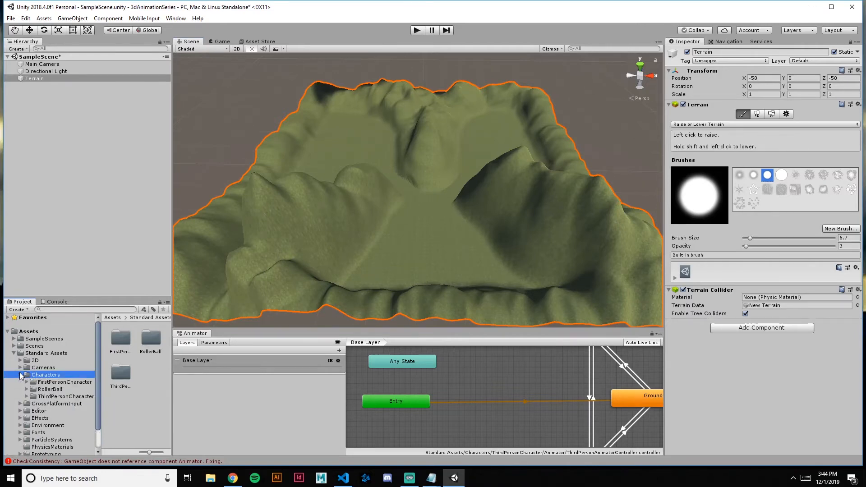
{"action": "left_click", "coordinate": [59, 397]}
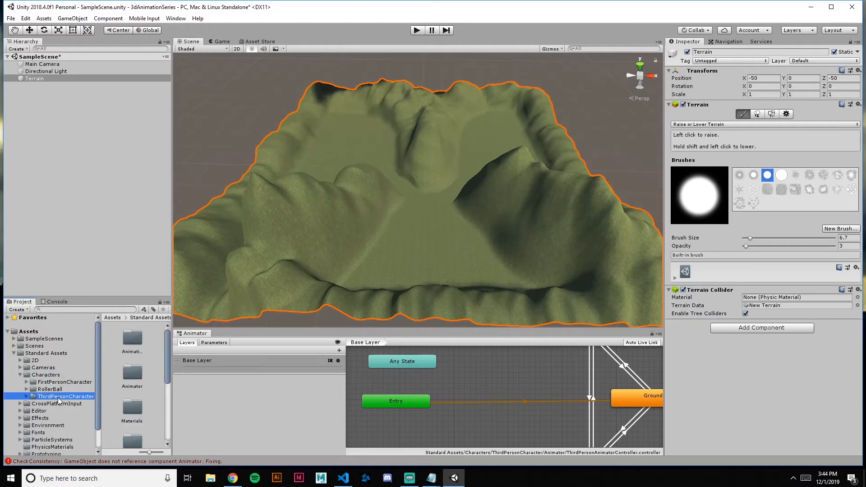
{"action": "left_click", "coordinate": [26, 396]}
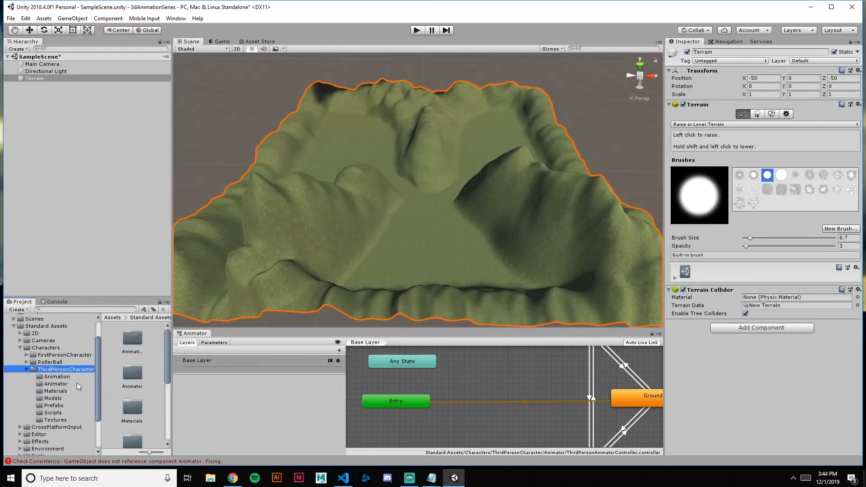
{"action": "scroll", "coordinate": [59, 369], "scroll_direction": "down", "scroll_amount": 3}
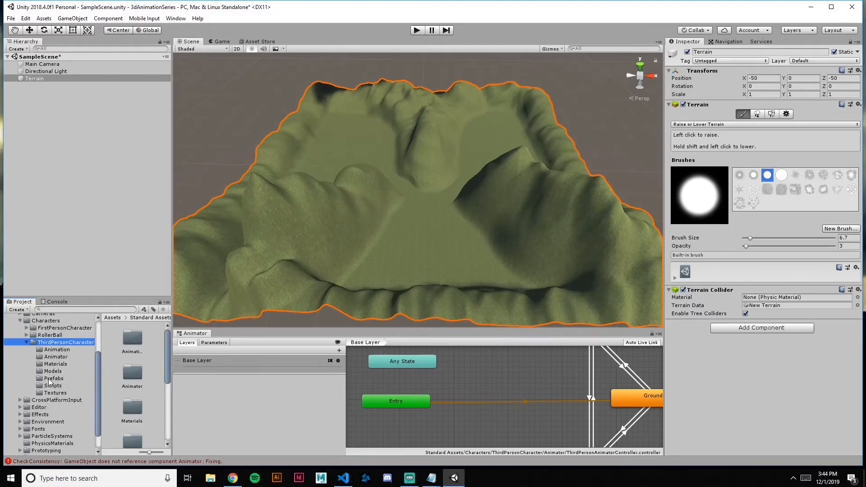
{"action": "left_click", "coordinate": [51, 379]}
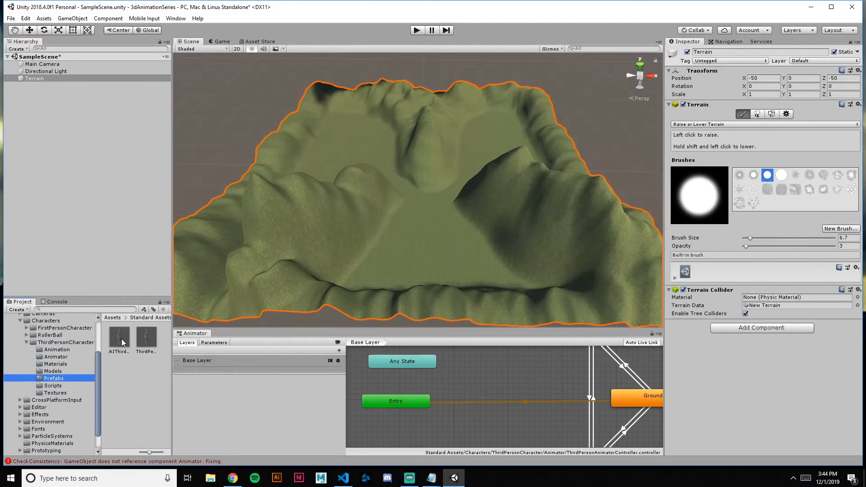
- Place the ThirdPersonController prefab on the flat valley floor at about X 2.76, Z -33.04 and frame it in the Scene view
{"action": "left_click", "coordinate": [147, 338]}
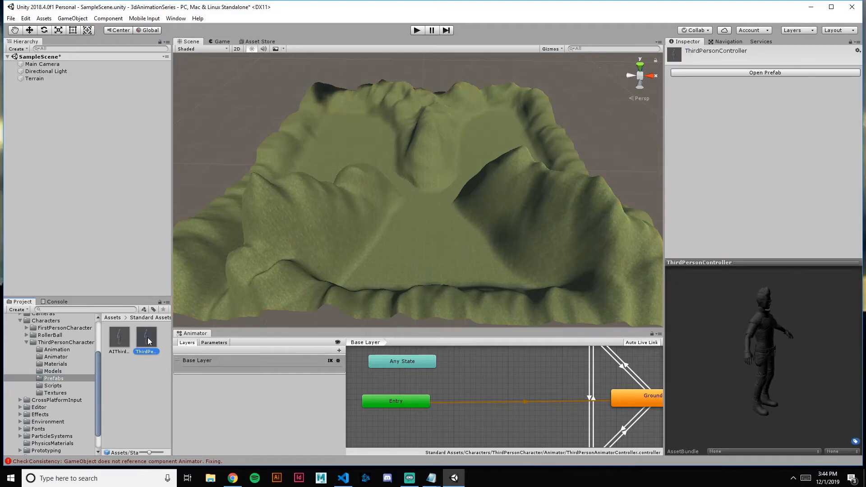
{"action": "left_click_drag", "start_coordinate": [147, 337], "coordinate": [296, 253]}
{"action": "left_click_drag", "start_coordinate": [428, 257], "coordinate": [429, 257]}
{"action": "scroll", "coordinate": [446, 266], "scroll_direction": "up", "scroll_amount": 5}
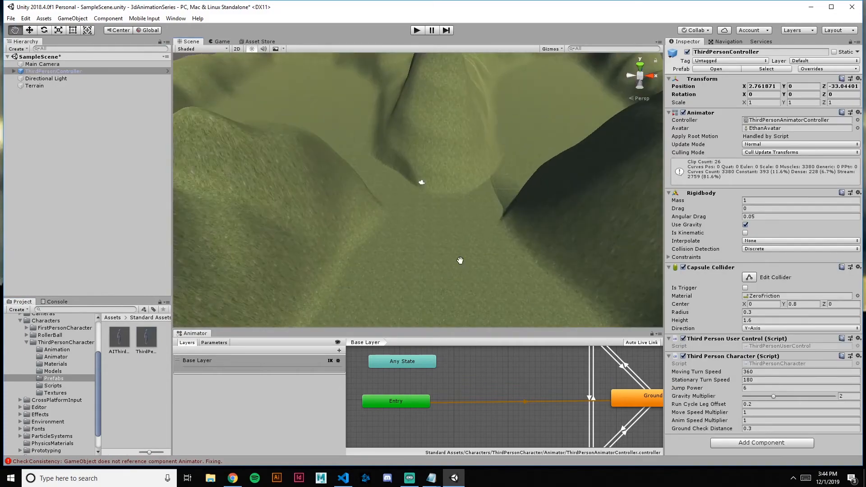
{"action": "key", "text": "f"}
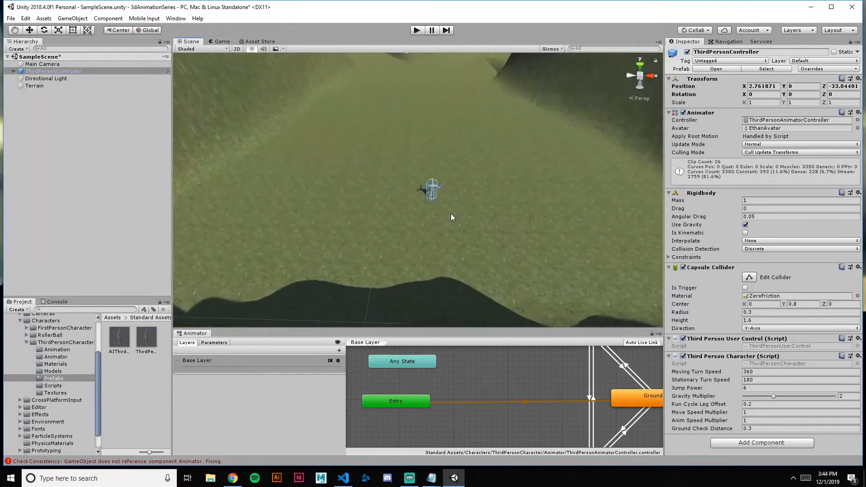
{"action": "right_click_drag", "start_coordinate": [451, 213], "coordinate": [490, 182]}
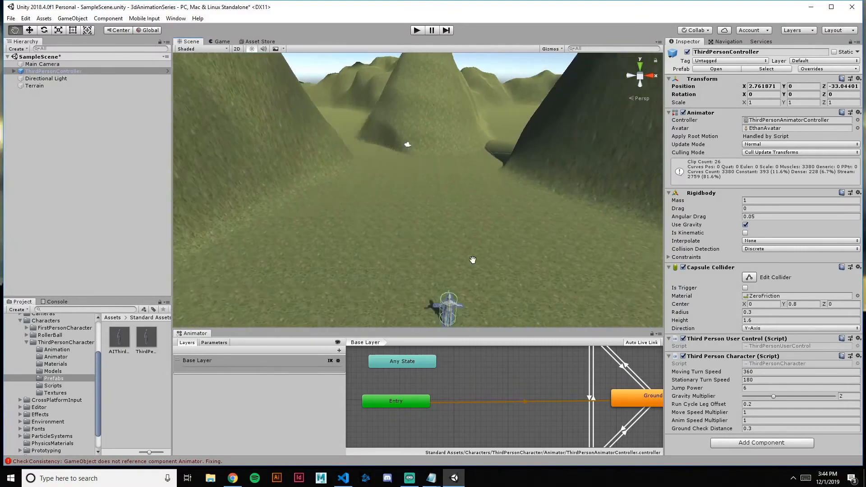
{"action": "middle_click_drag", "start_coordinate": [472, 259], "coordinate": [470, 251]}
{"action": "scroll", "coordinate": [474, 260], "scroll_direction": "up", "scroll_amount": 1}
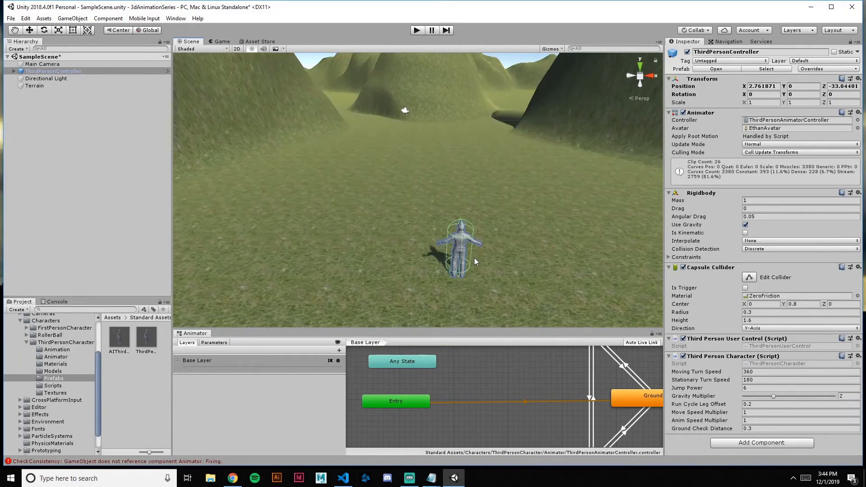
{"action": "scroll", "coordinate": [498, 244], "scroll_direction": "down", "scroll_amount": 2}
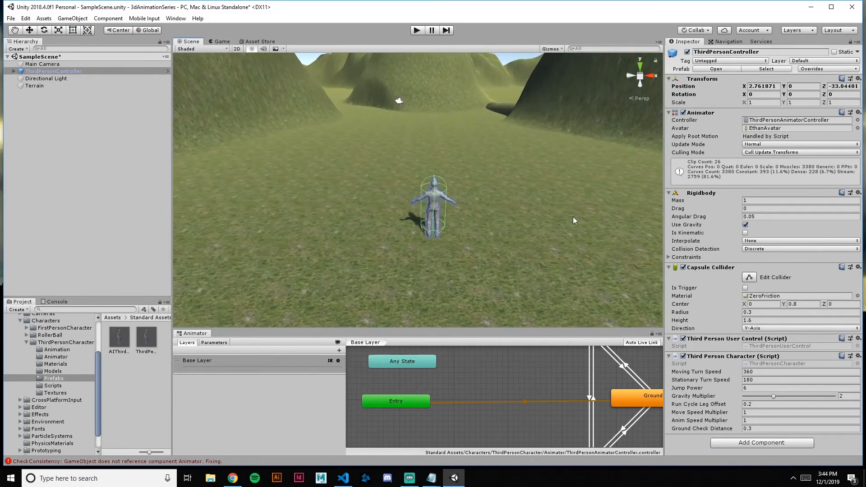
- Run the scene in Play mode to check the Main Camera's view of the character and stop it
{"action": "scroll", "coordinate": [512, 396], "scroll_direction": "down", "scroll_amount": 3}
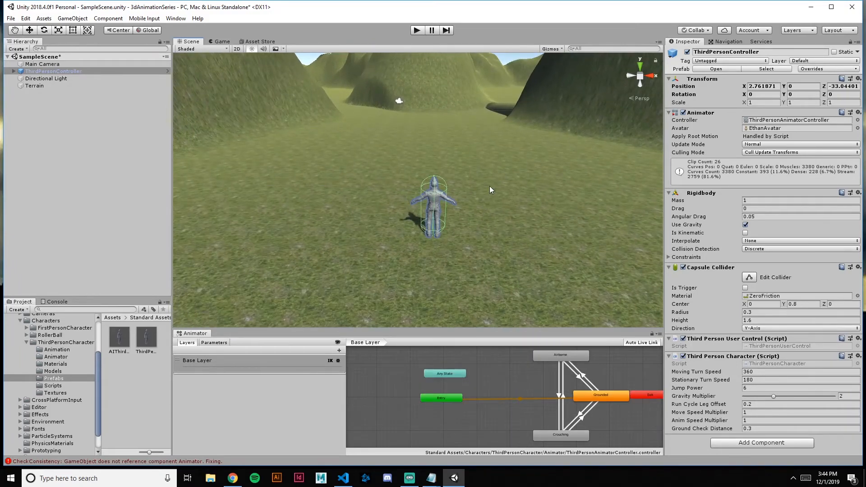
{"action": "left_click", "coordinate": [417, 31]}
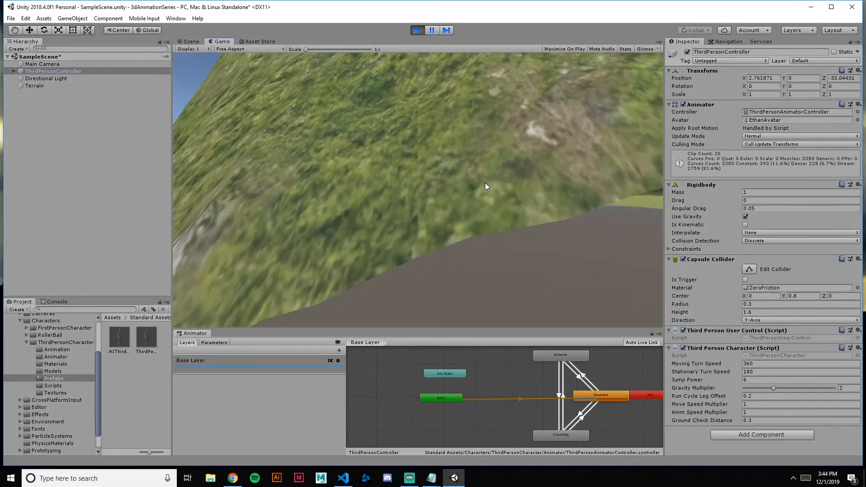
{"action": "left_click", "coordinate": [420, 30]}
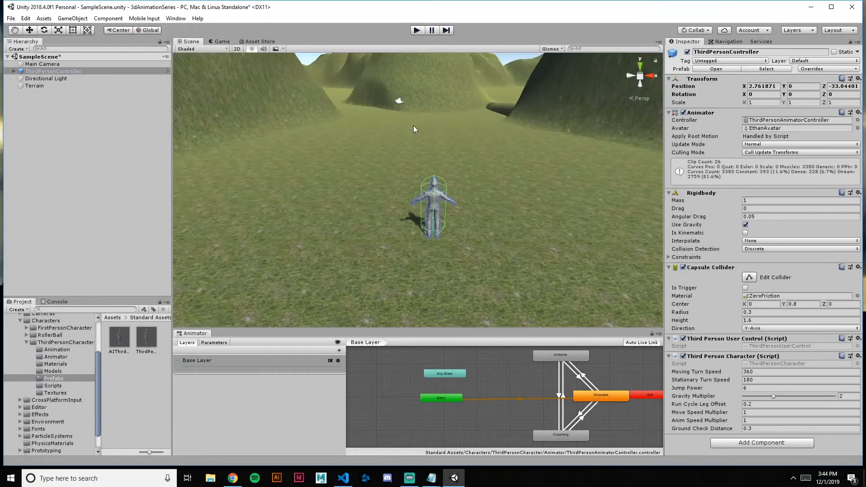
- Reset the Main Camera's position to 0, 0, 0
{"action": "left_click", "coordinate": [78, 66]}
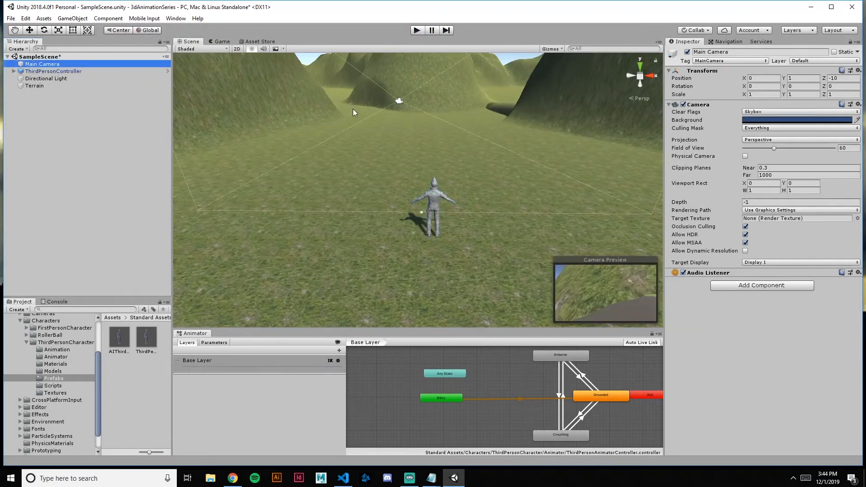
{"action": "left_click", "coordinate": [858, 71]}
{"action": "left_click", "coordinate": [858, 72]}
{"action": "left_click", "coordinate": [858, 72]}
{"action": "left_click", "coordinate": [818, 83]}
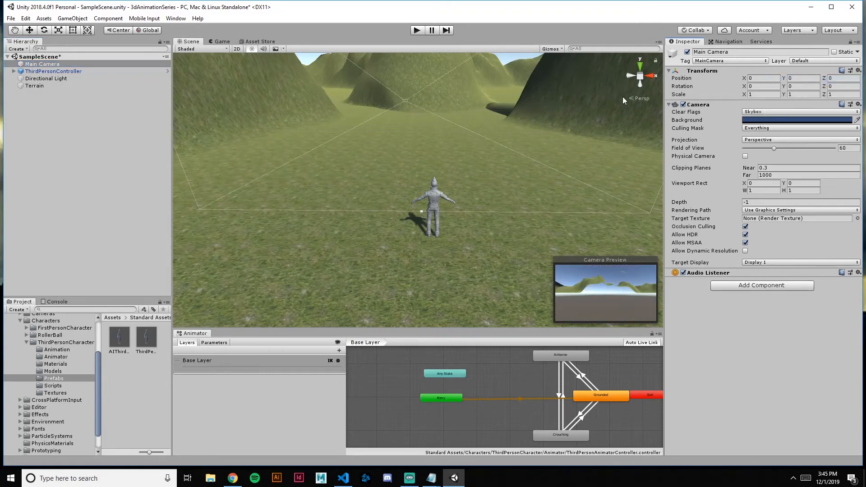
- Place the Main Camera behind and above the character at about X 2.73, Y 2.35, Z -37.41 and tilt it down about 14.6° on X
{"action": "scroll", "coordinate": [408, 113], "scroll_direction": "down", "scroll_amount": 3}
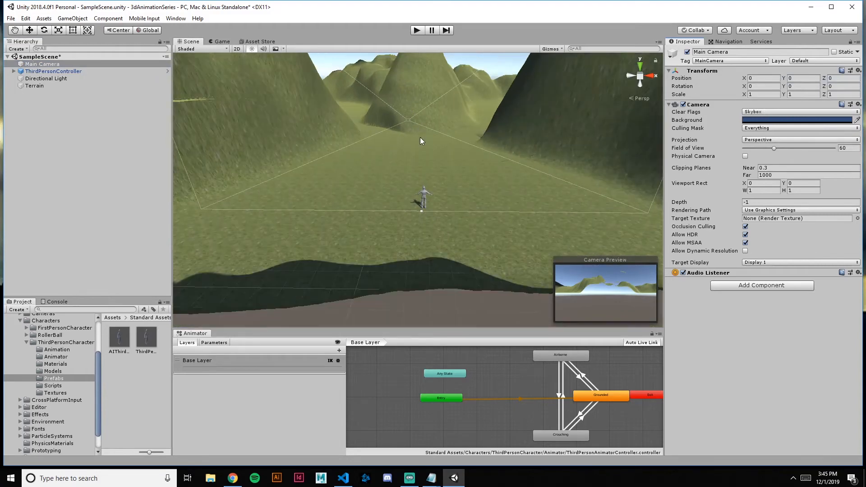
{"action": "key", "text": "w"}
{"action": "left_click_drag", "start_coordinate": [412, 116], "coordinate": [473, 256]}
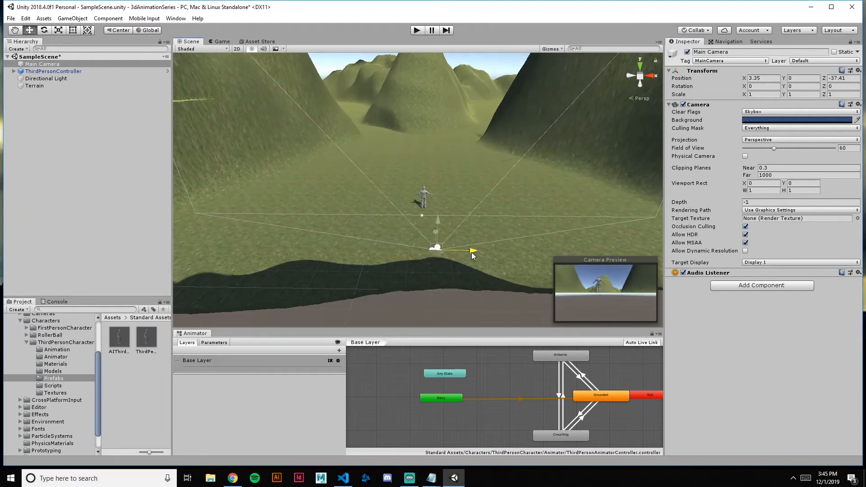
{"action": "left_click_drag", "start_coordinate": [442, 222], "coordinate": [440, 180]}
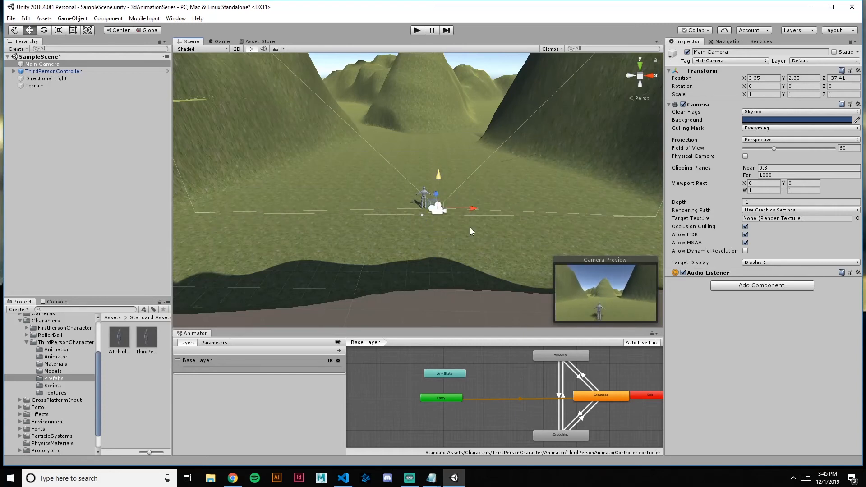
{"action": "left_click_drag", "start_coordinate": [473, 214], "coordinate": [426, 176]}
{"action": "key", "text": "e"}
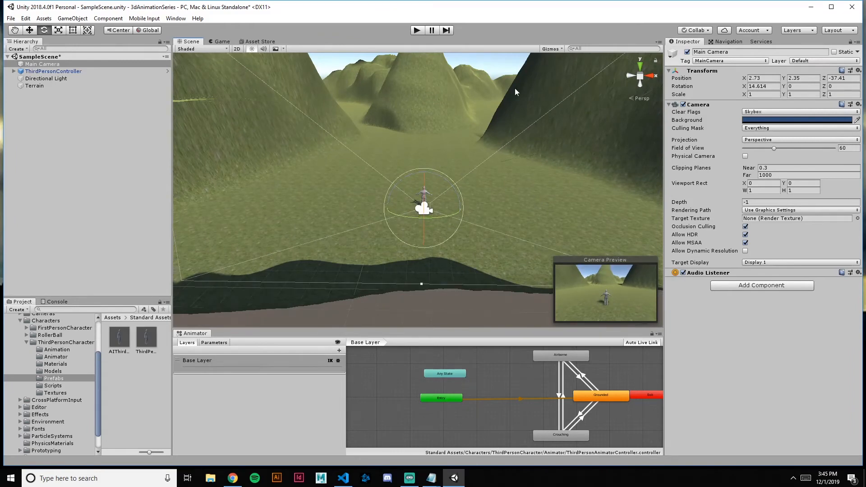
- Play-test the scene by running the character in all directions, jumping and crouching while watching the Animator states, and stop Play mode
{"action": "left_click", "coordinate": [414, 35]}
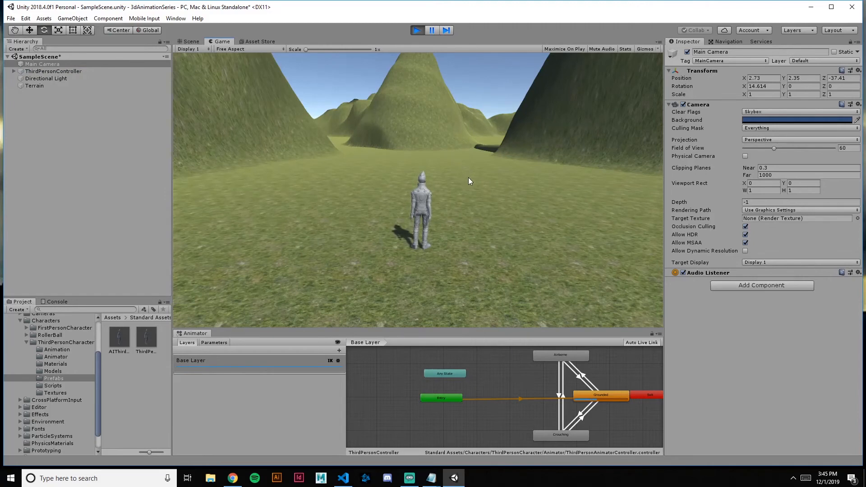
{"action": "key", "text": "w"}
{"action": "key", "text": "d"}
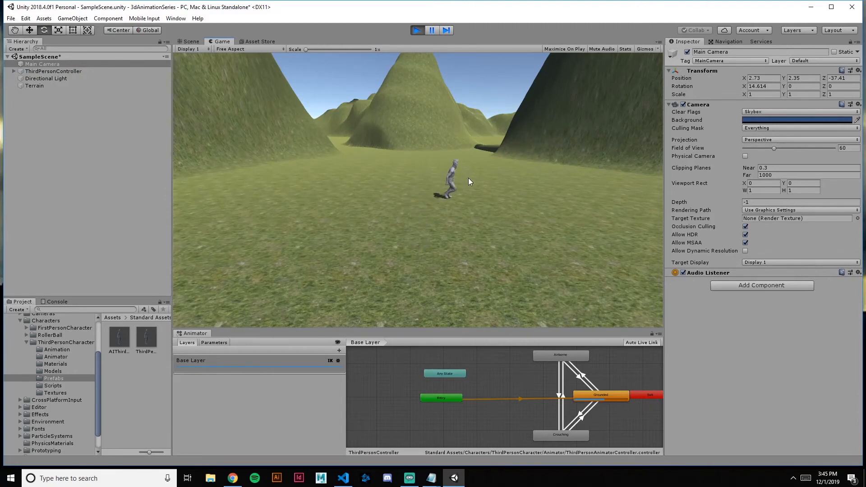
{"action": "key", "text": "s"}
{"action": "key", "text": "a"}
{"action": "key", "text": "w"}
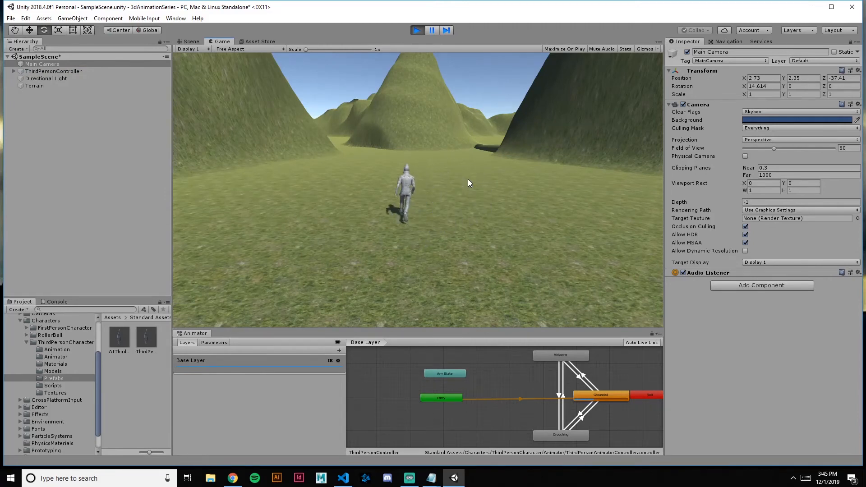
{"action": "key", "text": "a"}
{"action": "key", "text": "s"}
{"action": "key", "text": "d"}
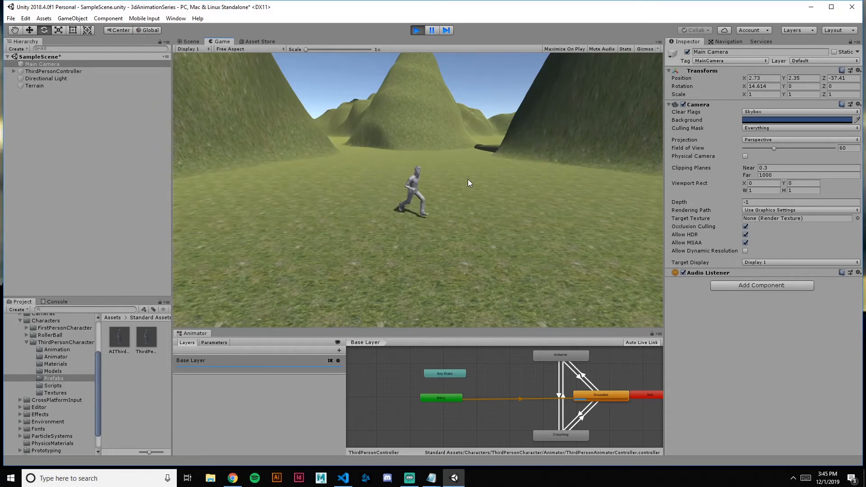
{"action": "key", "text": "s"}
{"action": "key", "text": "w"}
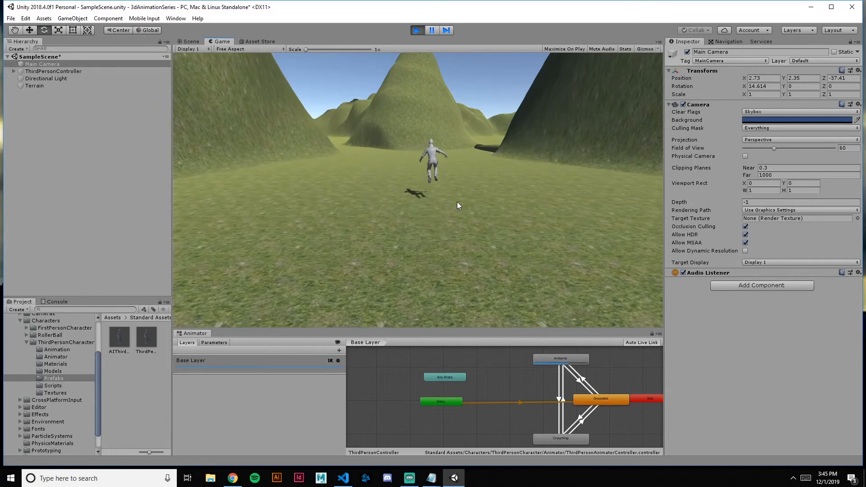
{"action": "key", "text": "c"}
{"action": "key", "text": "a"}
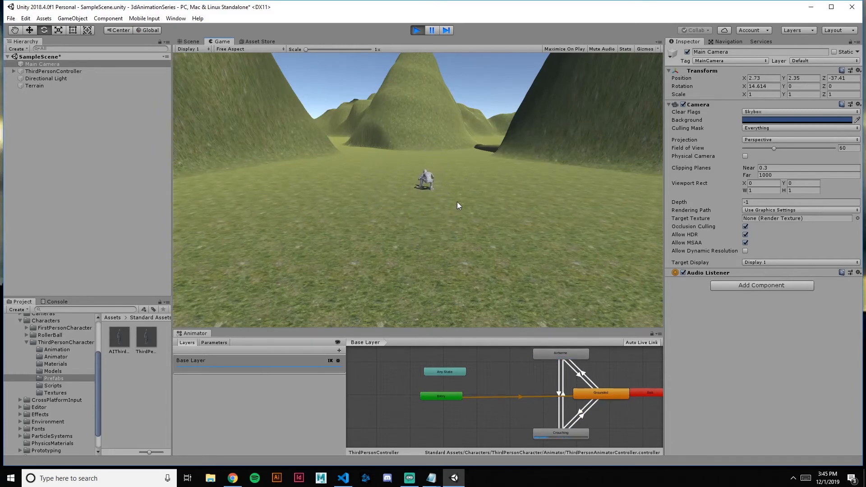
{"action": "key", "text": "s"}
{"action": "key", "text": "d"}
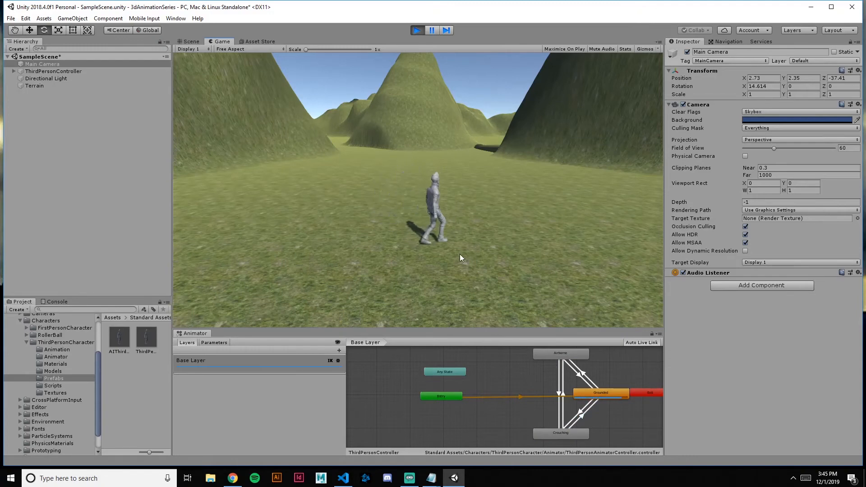
{"action": "key", "text": "a"}
{"action": "key", "text": "s"}
{"action": "key", "text": "w"}
{"action": "key", "text": "d"}
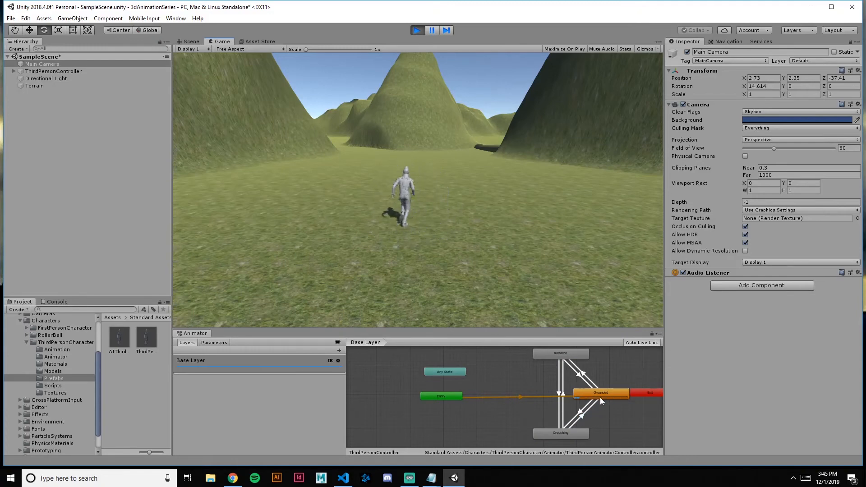
{"action": "key", "text": "s"}
{"action": "key", "text": "a"}
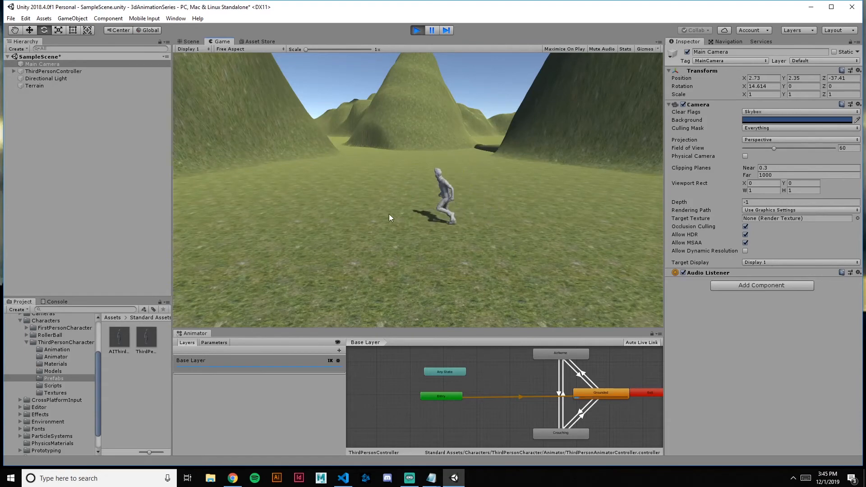
{"action": "key", "text": "s"}
{"action": "key", "text": "d"}
{"action": "key", "text": "a"}
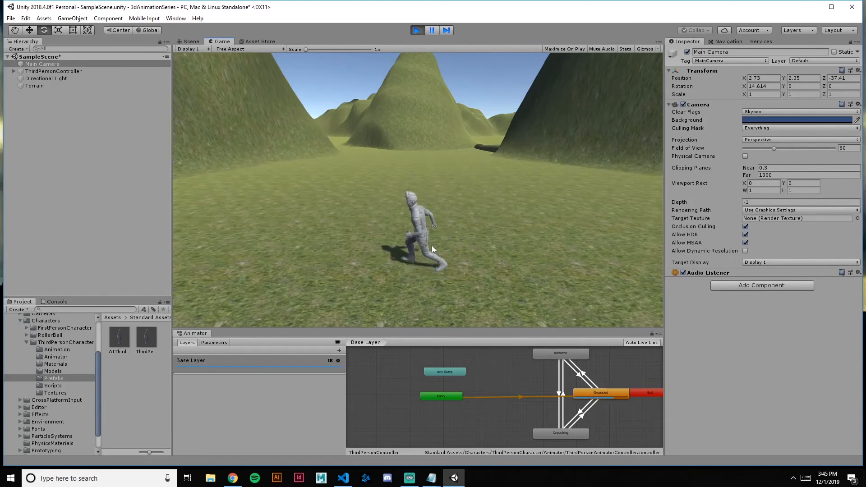
{"action": "key", "text": "s"}
{"action": "key", "text": "w"}
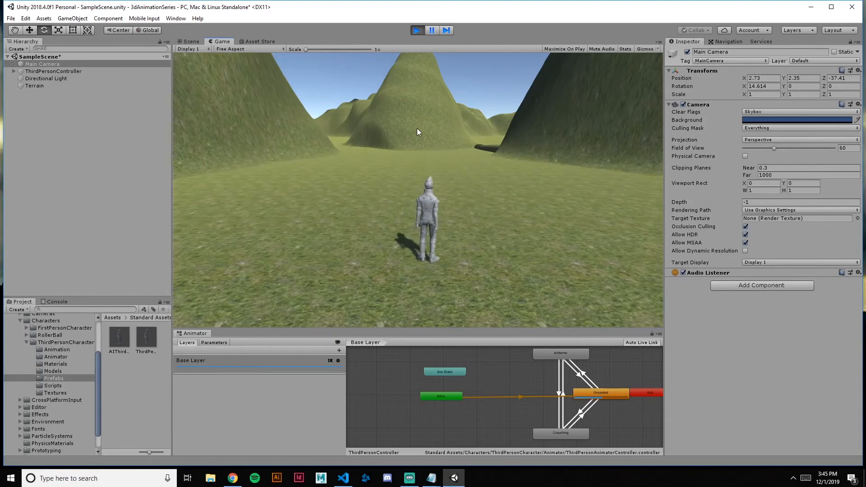
{"action": "key", "text": "w"}
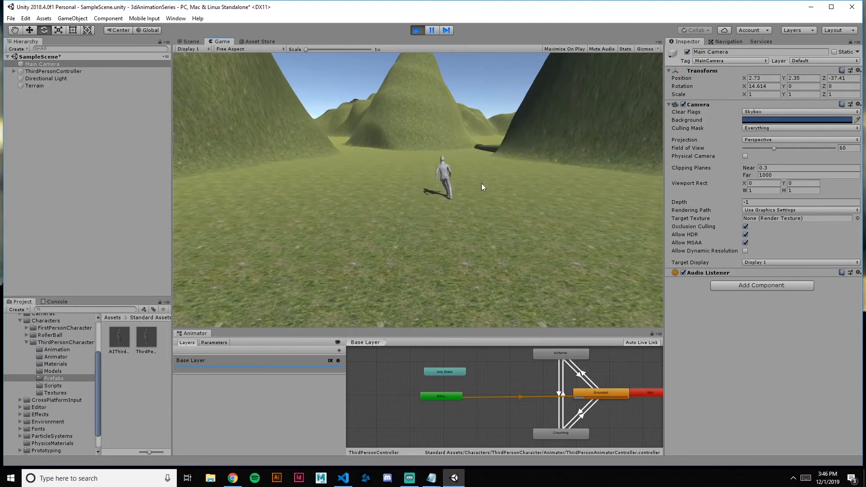
{"action": "key", "text": "a"}
{"action": "key", "text": "w"}
{"action": "key", "text": "d"}
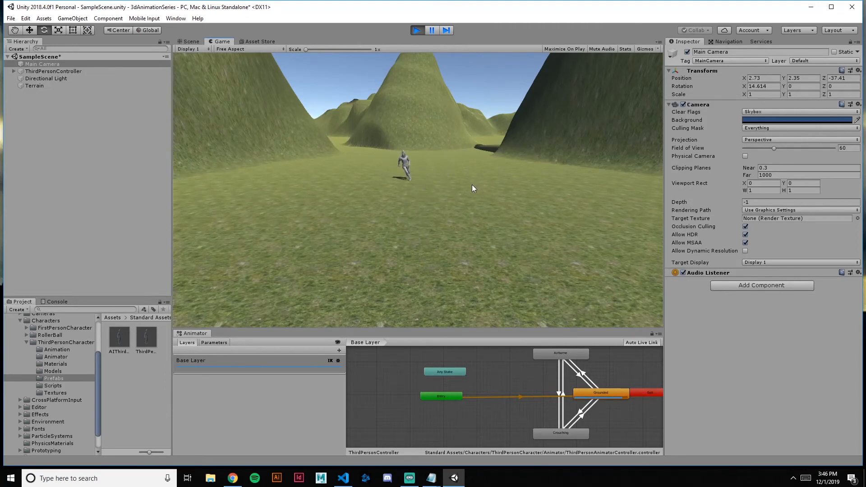
{"action": "key", "text": "s"}
{"action": "key", "text": "a"}
{"action": "key", "text": "w"}
{"action": "key", "text": "w"}
{"action": "key", "text": "a"}
{"action": "key", "text": "a"}
{"action": "key", "text": "a"}
{"action": "left_click", "coordinate": [418, 29]}
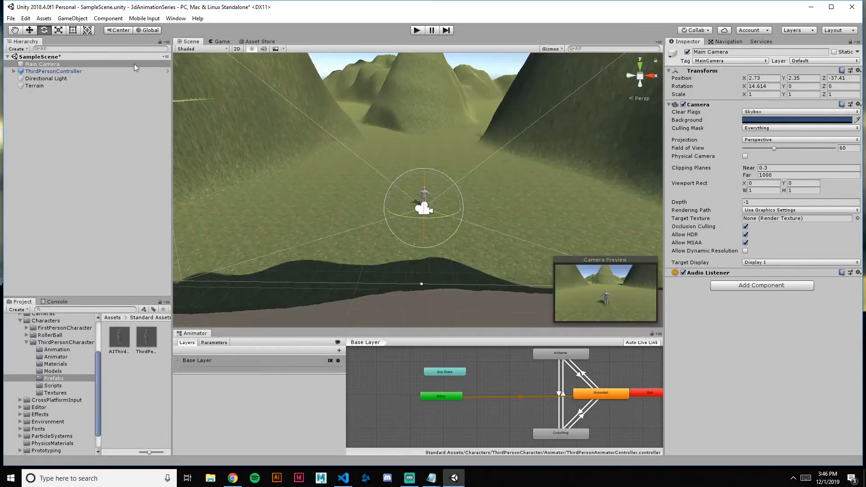
- Add the FreeLookCameraRig prefab from Standard Assets > Cameras > Prefabs to the scene hierarchy
{"action": "scroll", "coordinate": [80, 381], "scroll_direction": "up", "scroll_amount": 2}
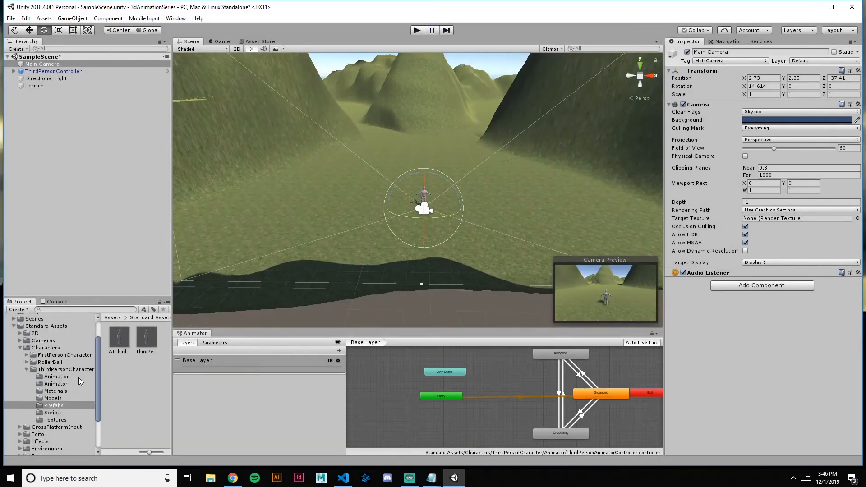
{"action": "left_click", "coordinate": [27, 369]}
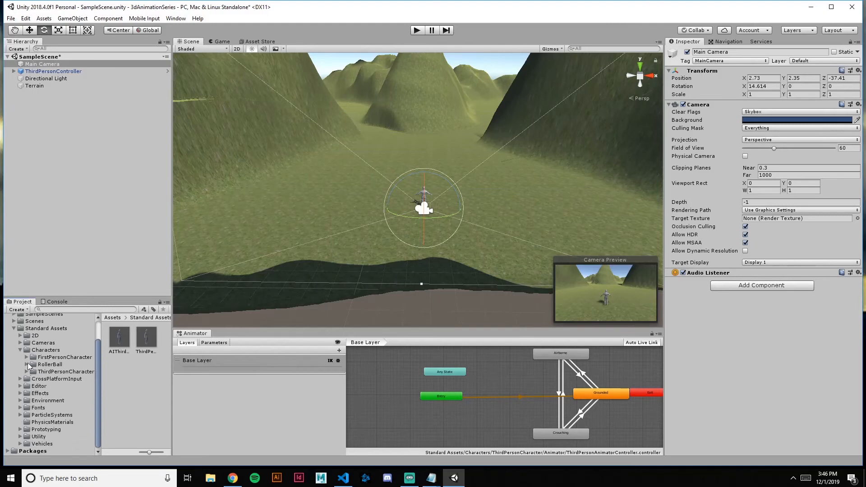
{"action": "left_click", "coordinate": [20, 344]}
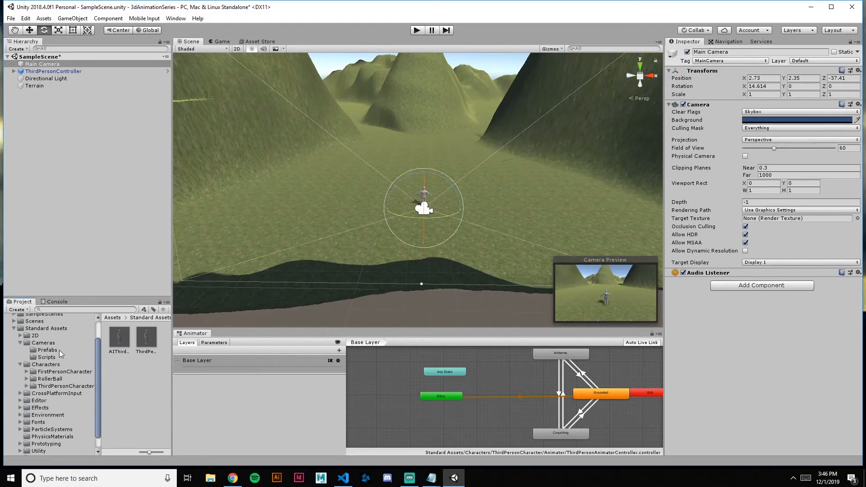
{"action": "left_click", "coordinate": [47, 350]}
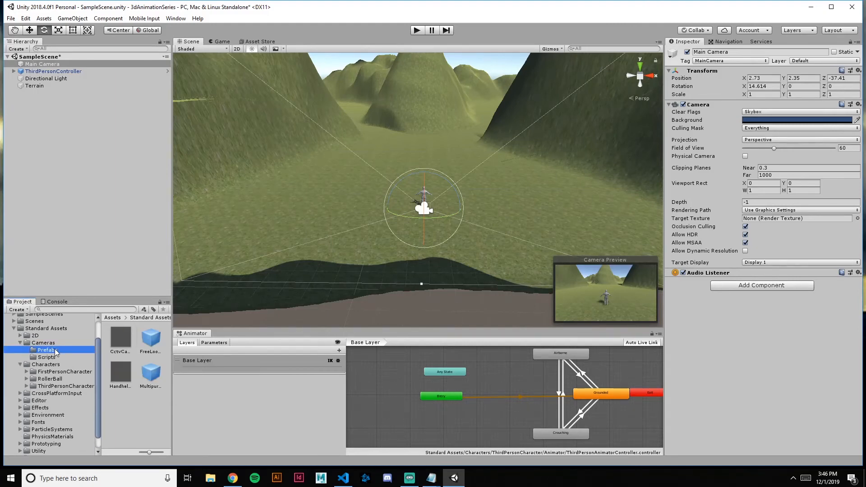
{"action": "left_click_drag", "start_coordinate": [150, 341], "coordinate": [63, 107]}
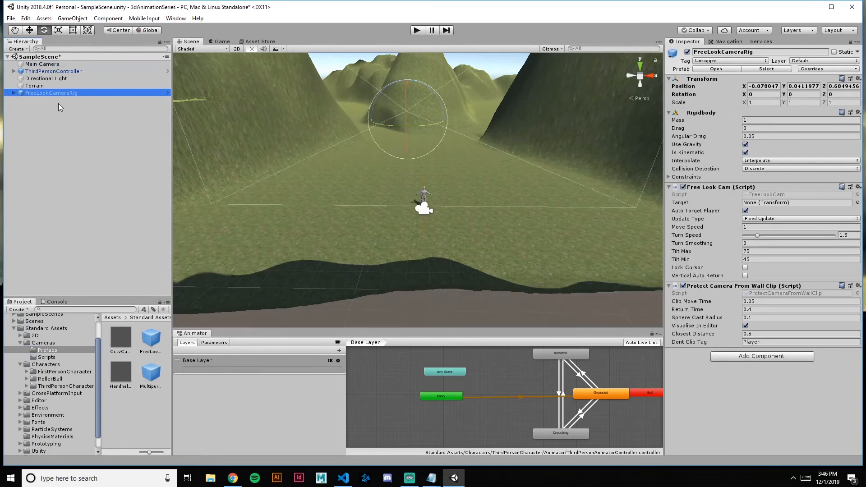
- Reset the FreeLookCameraRig's position and place it just behind the character at about X 2.77, Y 0, Z -34.15
{"action": "left_click", "coordinate": [857, 80]}
{"action": "left_click", "coordinate": [821, 87]}
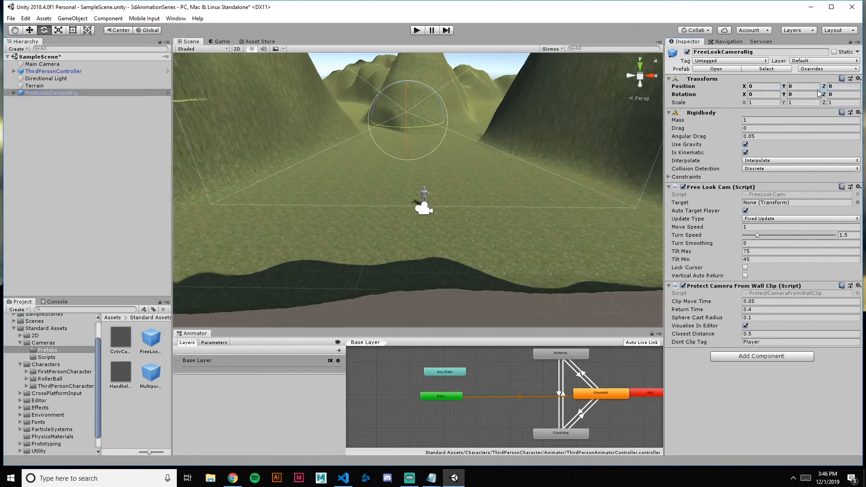
{"action": "key", "text": "w"}
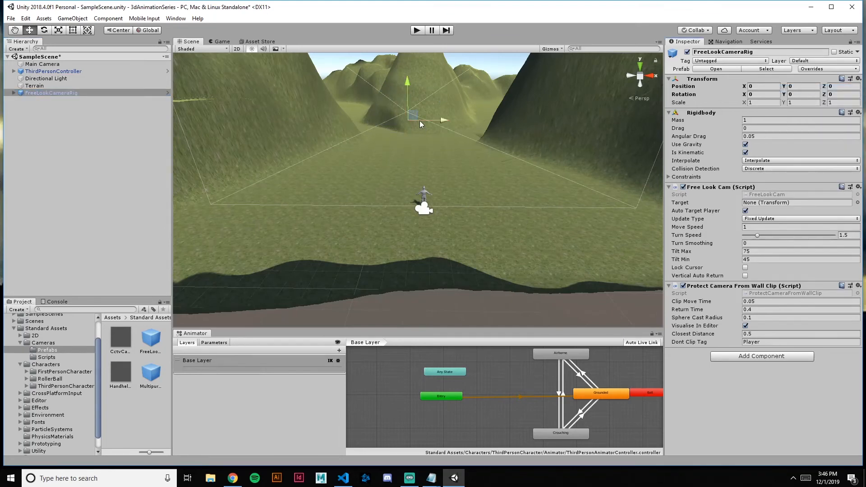
{"action": "left_click_drag", "start_coordinate": [410, 117], "coordinate": [409, 151]}
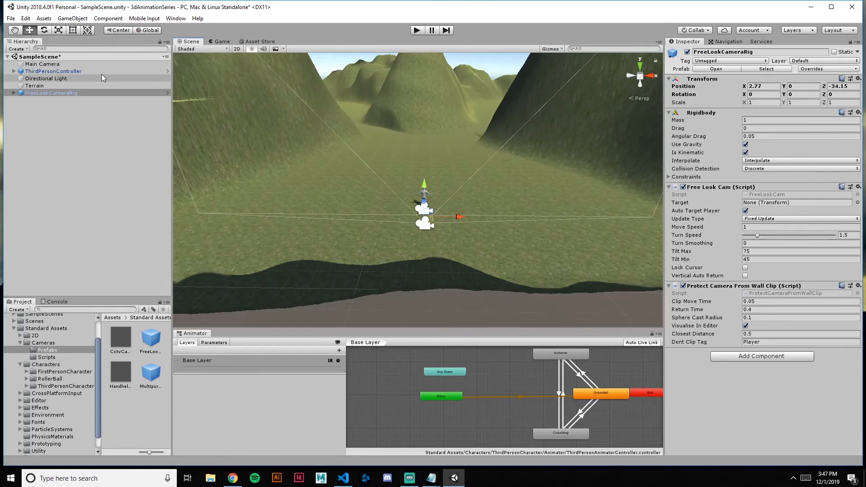
- Delete the Main Camera from the scene
{"action": "right_click", "coordinate": [86, 64]}
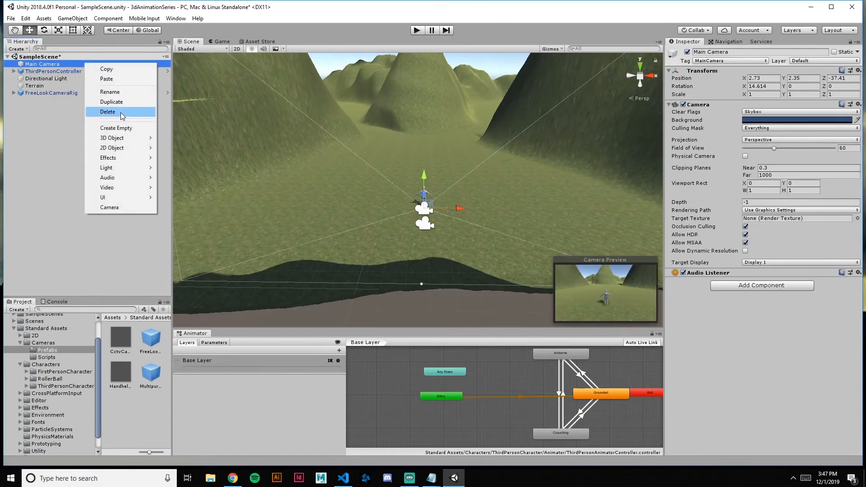
{"action": "left_click", "coordinate": [122, 113]}
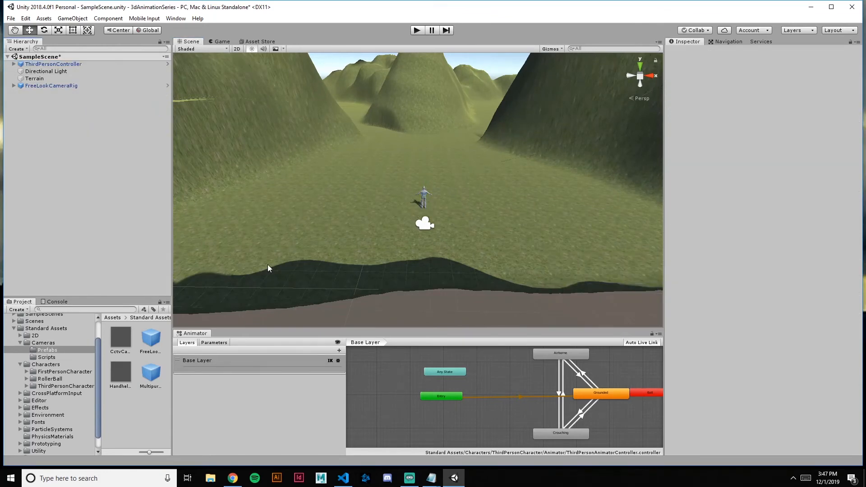
- Tag the FreeLookCameraRig as MainCamera and assign ThirdPersonController as the target of its Free Look Cam script
{"action": "left_click", "coordinate": [53, 85]}
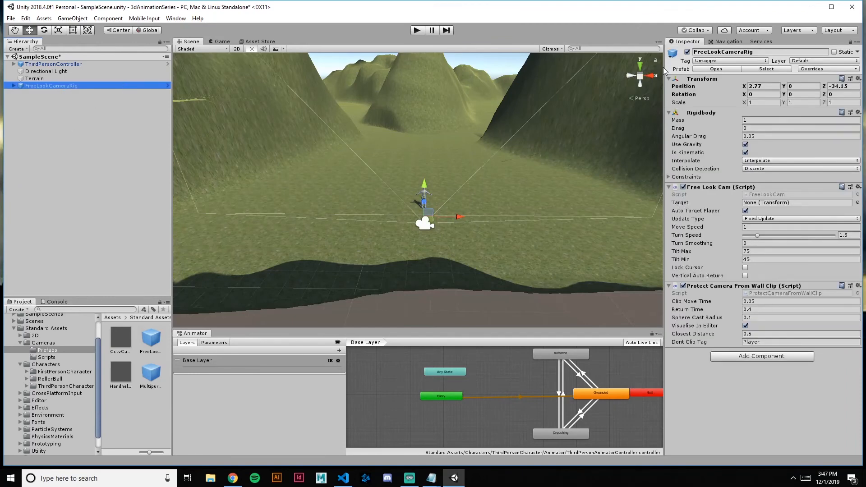
{"action": "left_click", "coordinate": [717, 61]}
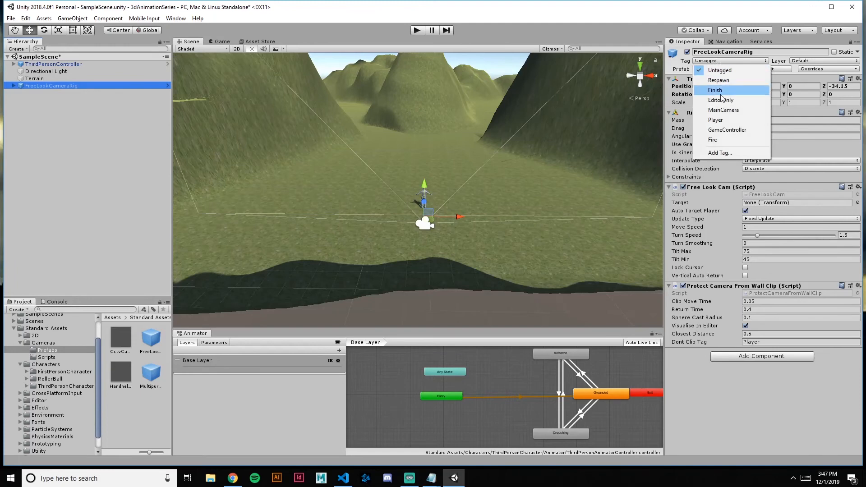
{"action": "left_click", "coordinate": [726, 110]}
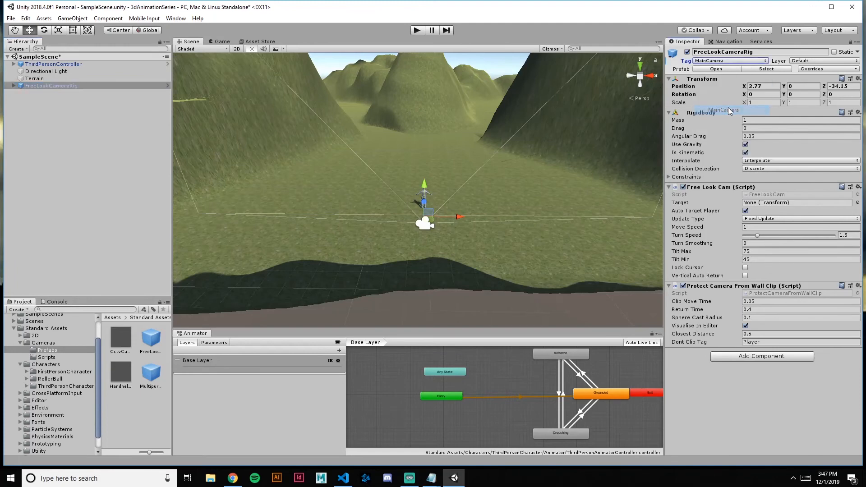
{"action": "left_click", "coordinate": [820, 70]}
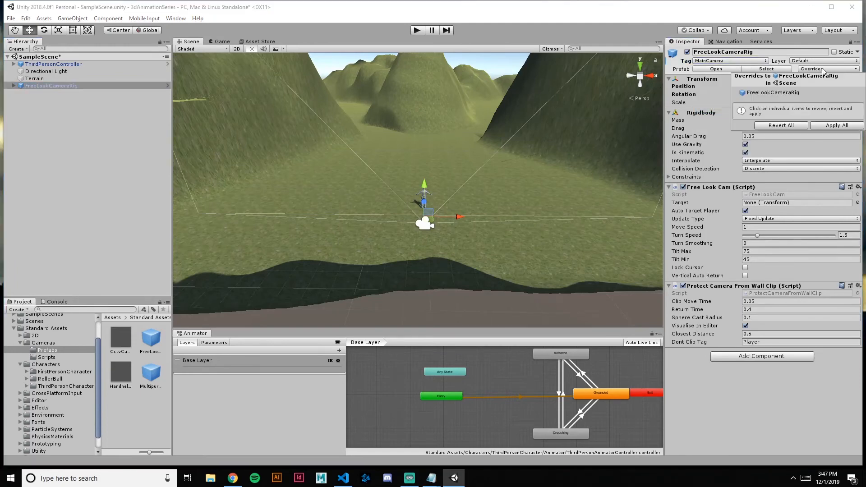
{"action": "left_click", "coordinate": [823, 71]}
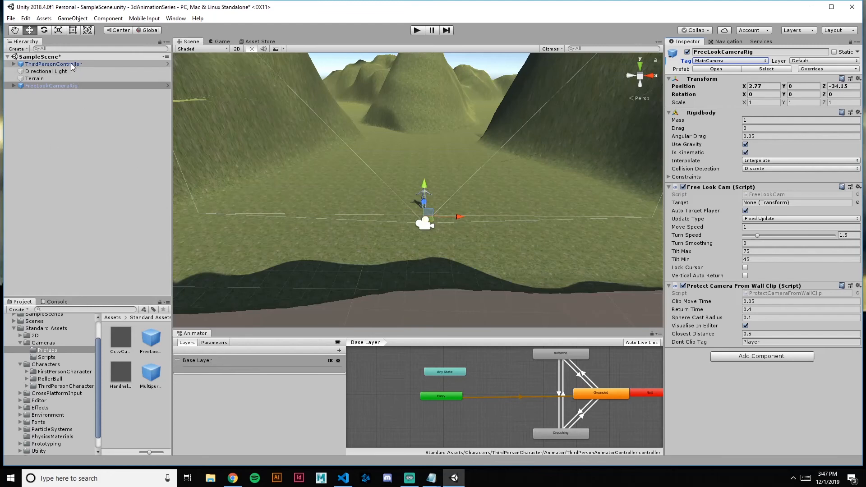
{"action": "left_click_drag", "start_coordinate": [71, 64], "coordinate": [350, 130]}
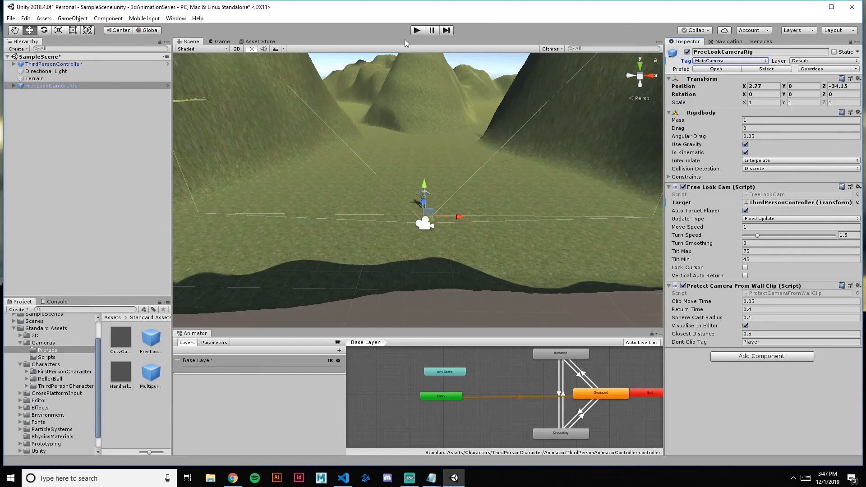
- Play-test the scene by running the character forward through the terrain to check the camera follow, and stop Play mode
{"action": "left_click", "coordinate": [417, 32]}
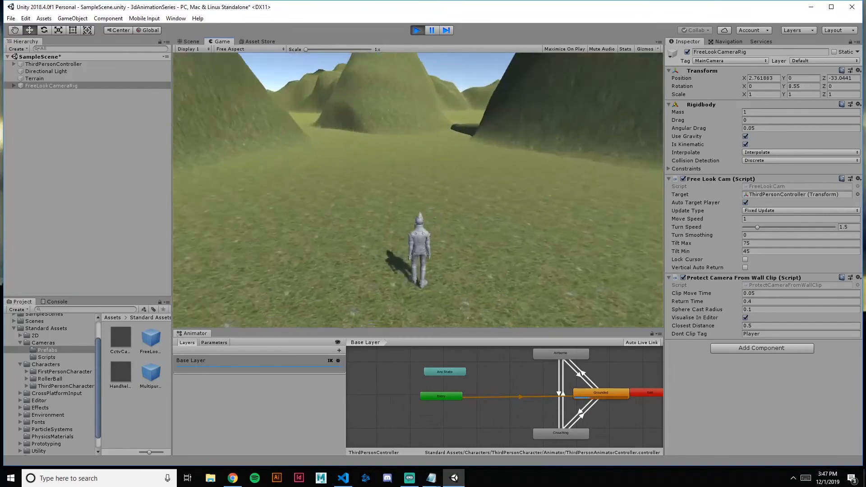
{"action": "key", "text": "w"}
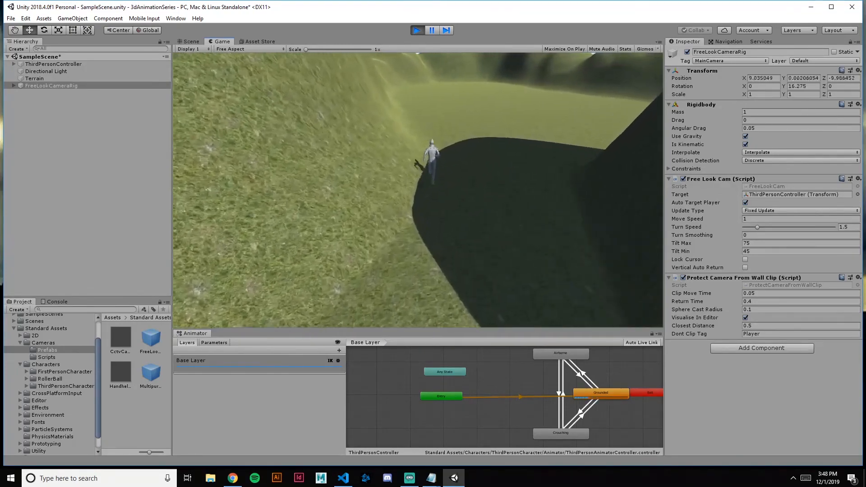
{"action": "left_click", "coordinate": [416, 30]}
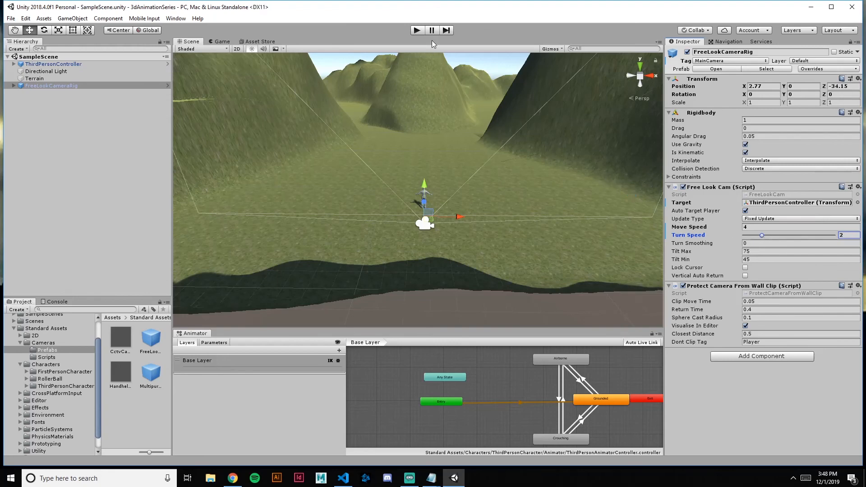
- Play-test the scene with the Free Look Cam at Move Speed 4 and Turn Speed 2, running and jumping around the terrain
{"action": "left_click", "coordinate": [417, 31]}
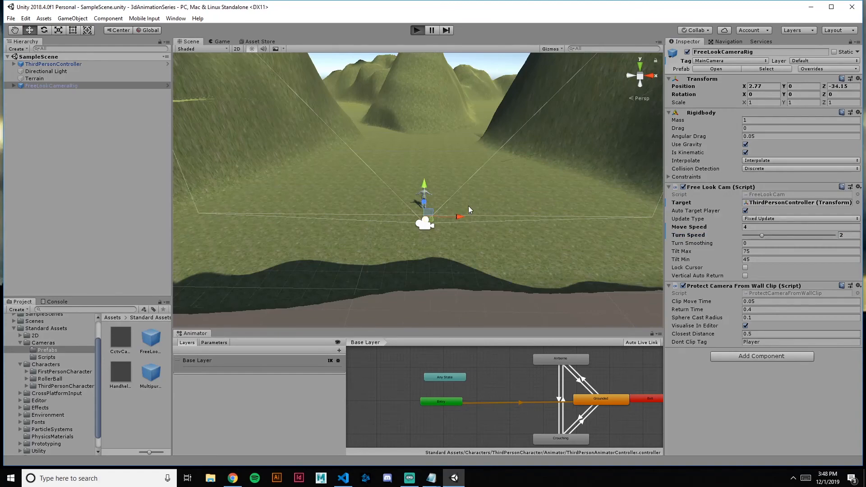
{"action": "key", "text": "w"}
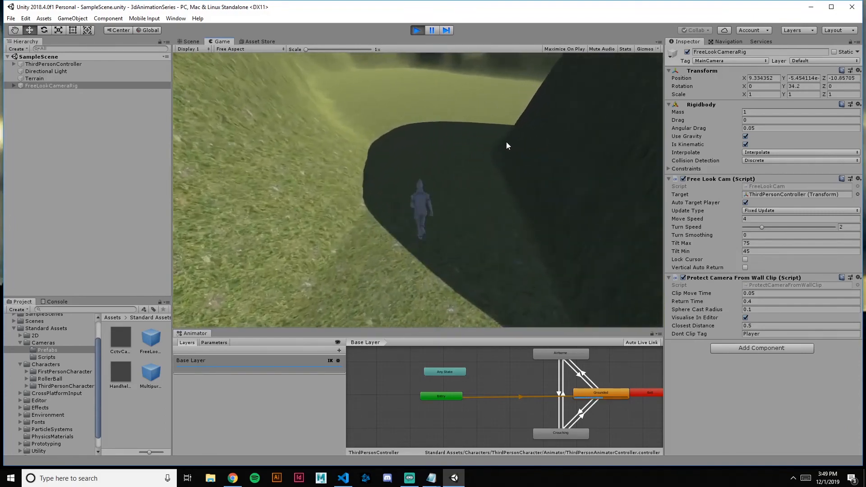
{"action": "key", "text": "space"}
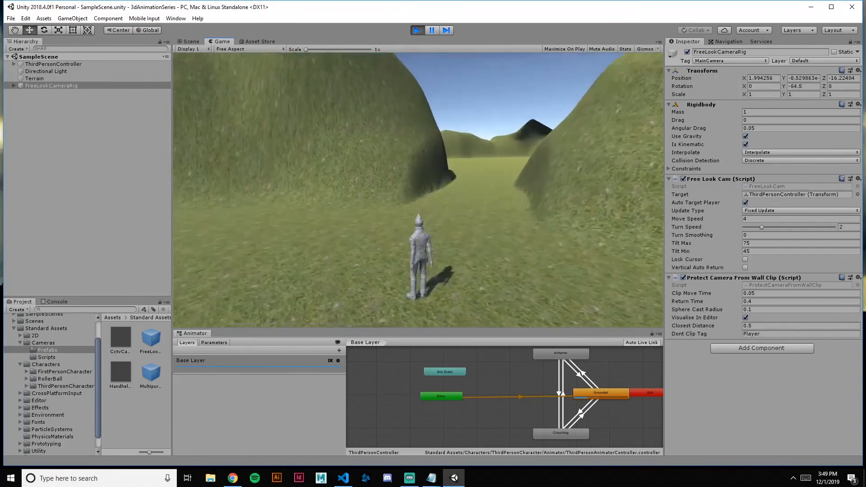
{"action": "key", "text": "w"}
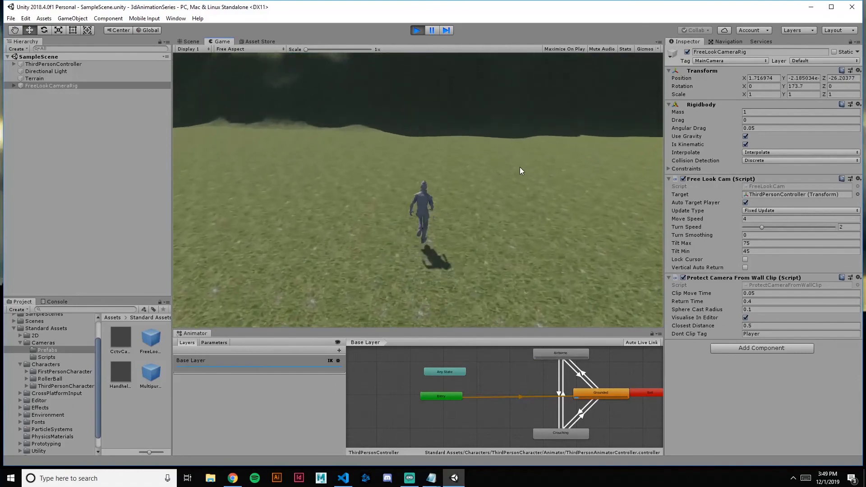
{"action": "key", "text": "space"}
{"action": "key", "text": "w"}
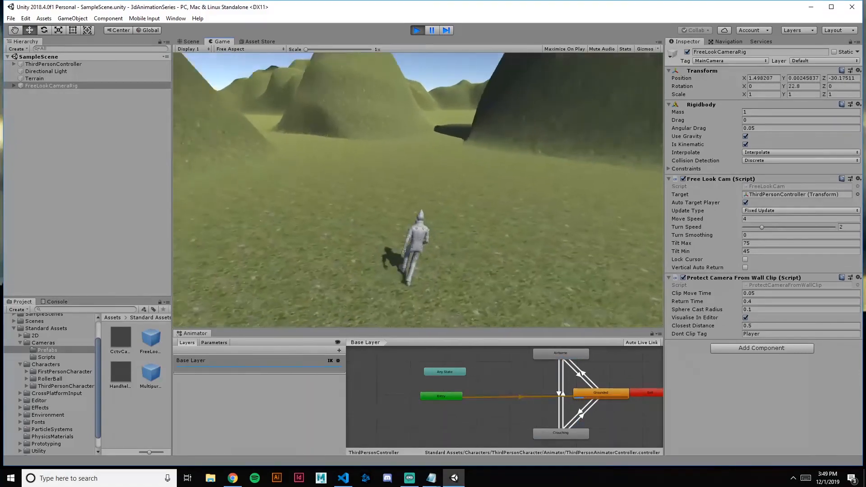